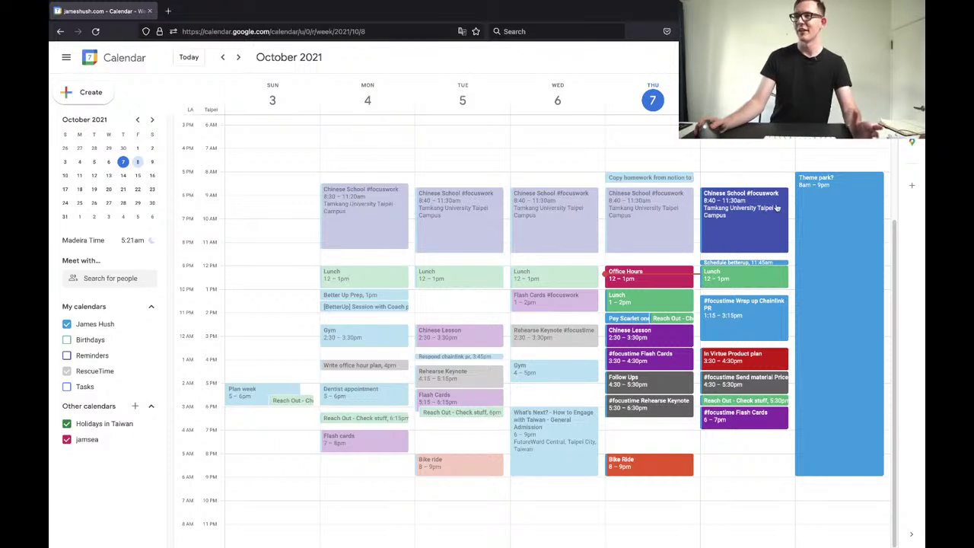
Examine the full details of Friday's Chinese School #focuswork event and Thursday's 2:00pm class payment event, leaving both unedited.
{"action": "left_click", "coordinate": [726, 217]}
{"action": "left_click", "coordinate": [599, 199]}
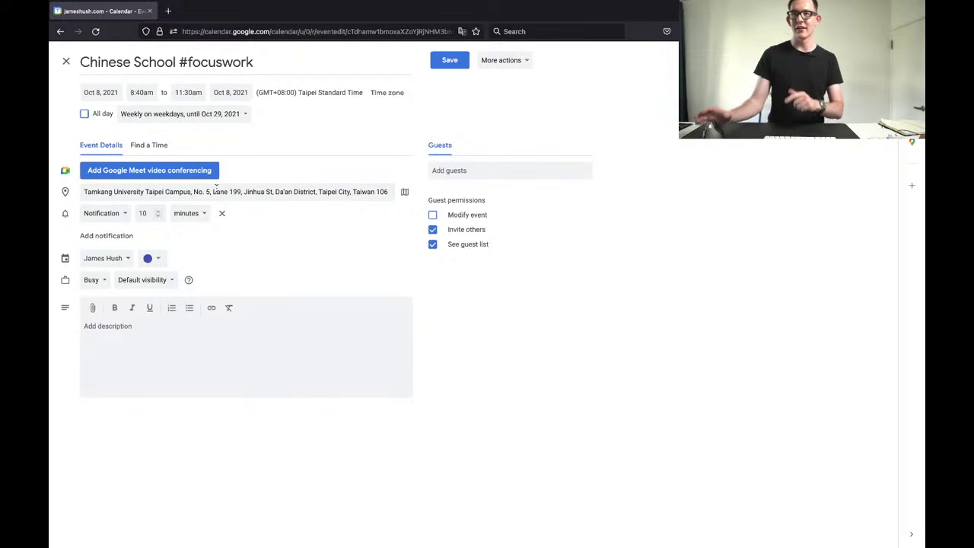
{"action": "left_click", "coordinate": [66, 62]}
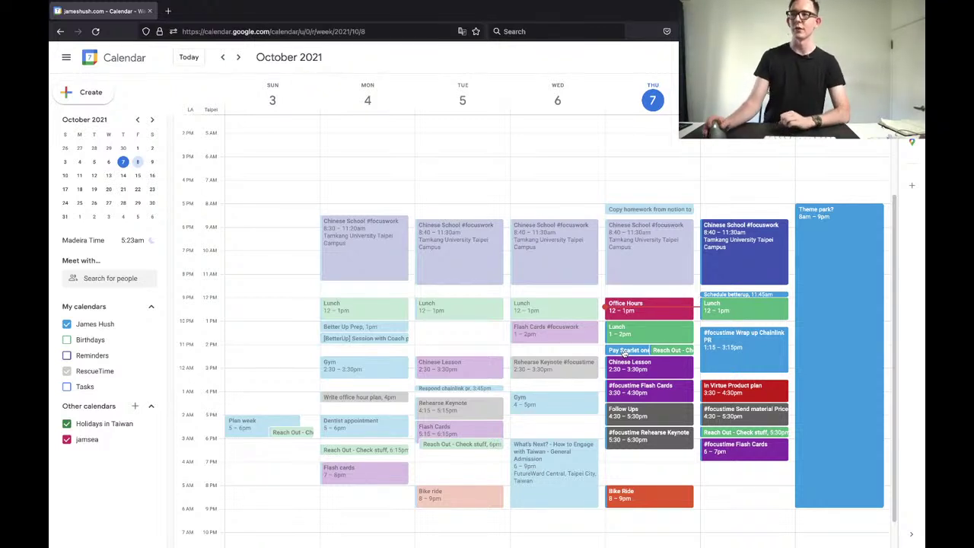
{"action": "double_click", "coordinate": [624, 351]}
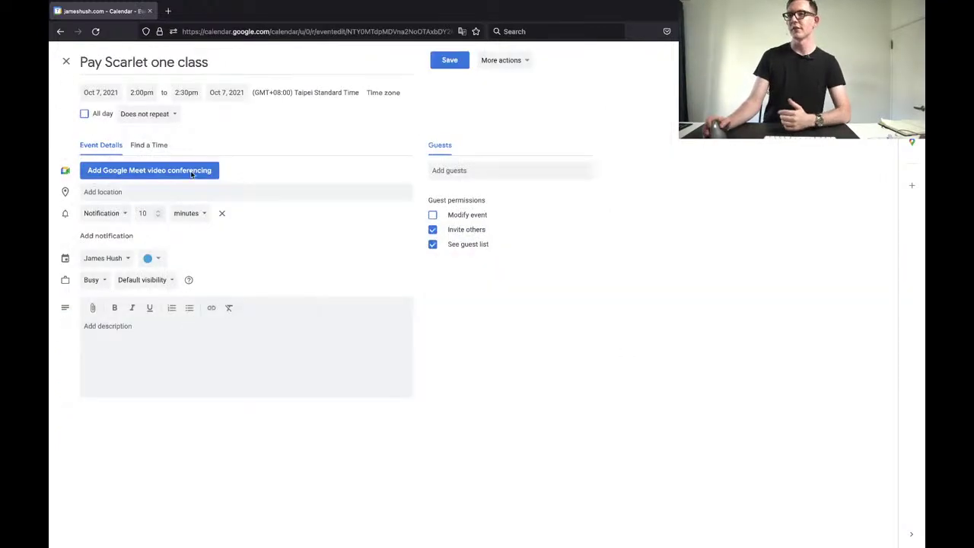
{"action": "left_click", "coordinate": [66, 61]}
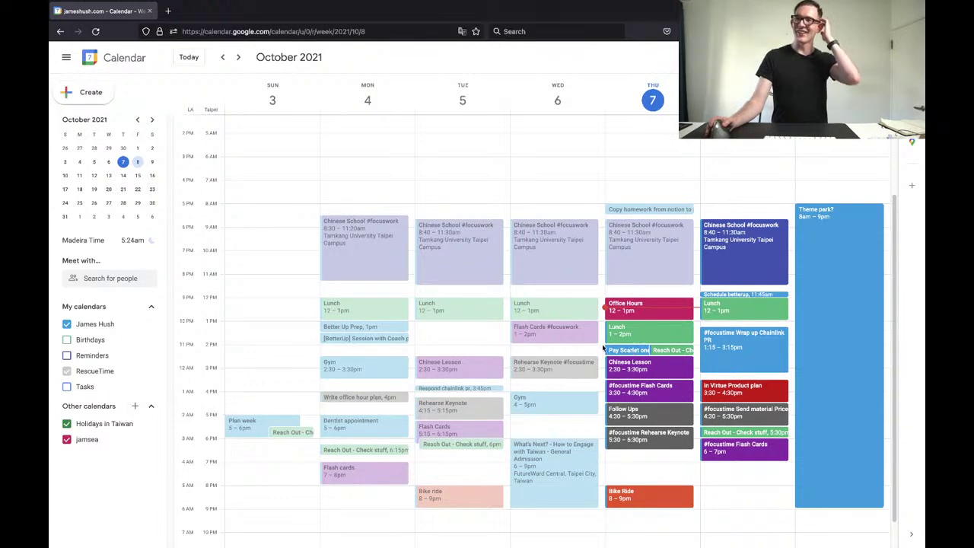
Review the event summaries for Thursday's Chinese Lesson, Follow Ups and Bike Ride, and Wednesday's How to Engage with Taiwan event.
{"action": "left_click", "coordinate": [638, 370]}
{"action": "left_click", "coordinate": [711, 496]}
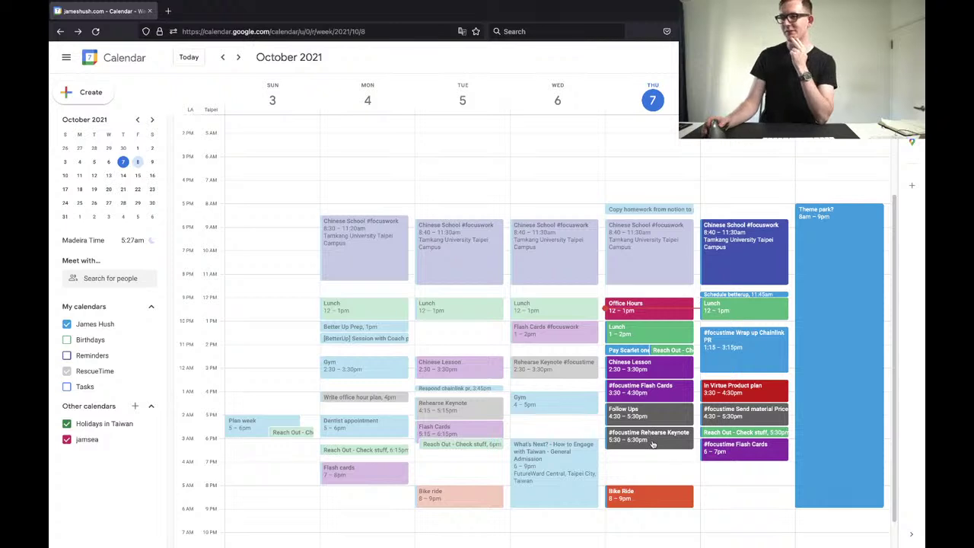
{"action": "left_click", "coordinate": [567, 464]}
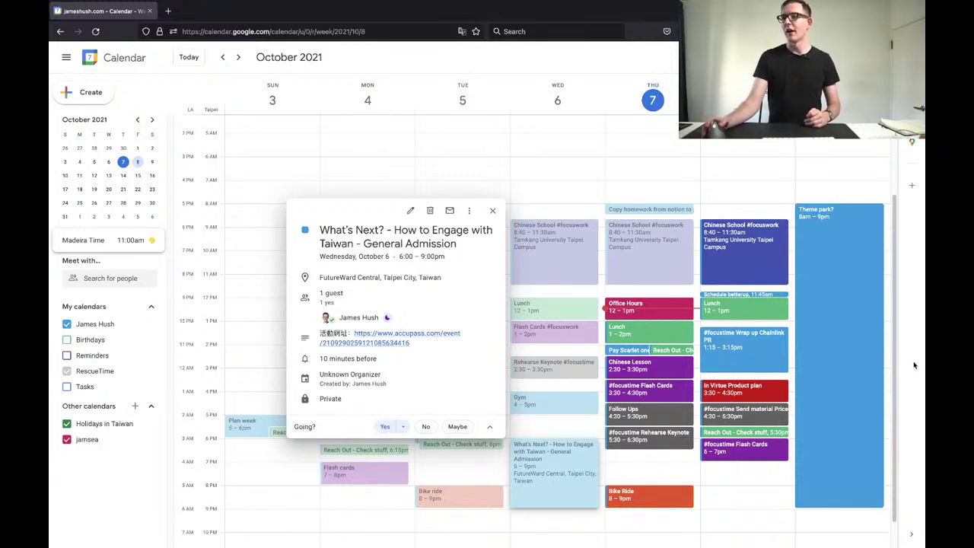
{"action": "left_click", "coordinate": [641, 415]}
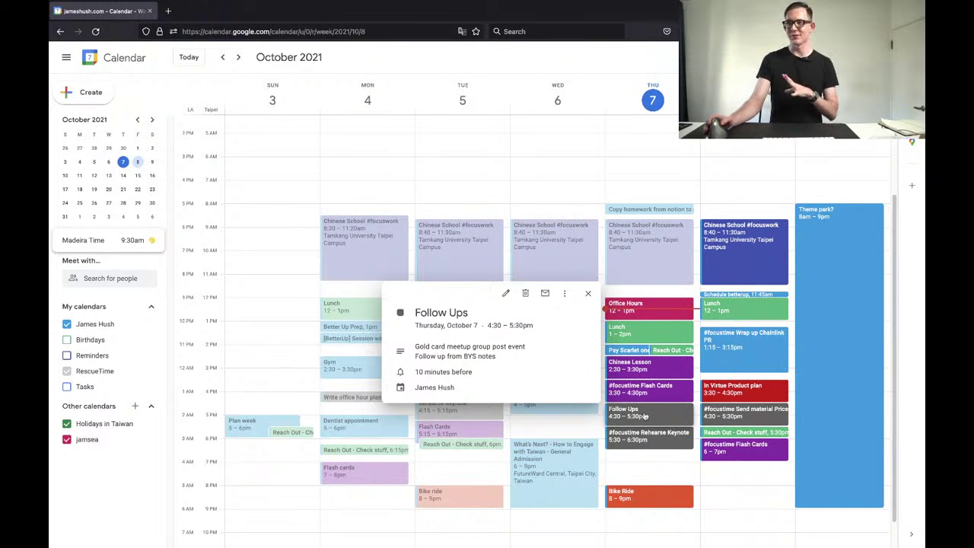
{"action": "left_click", "coordinate": [644, 452]}
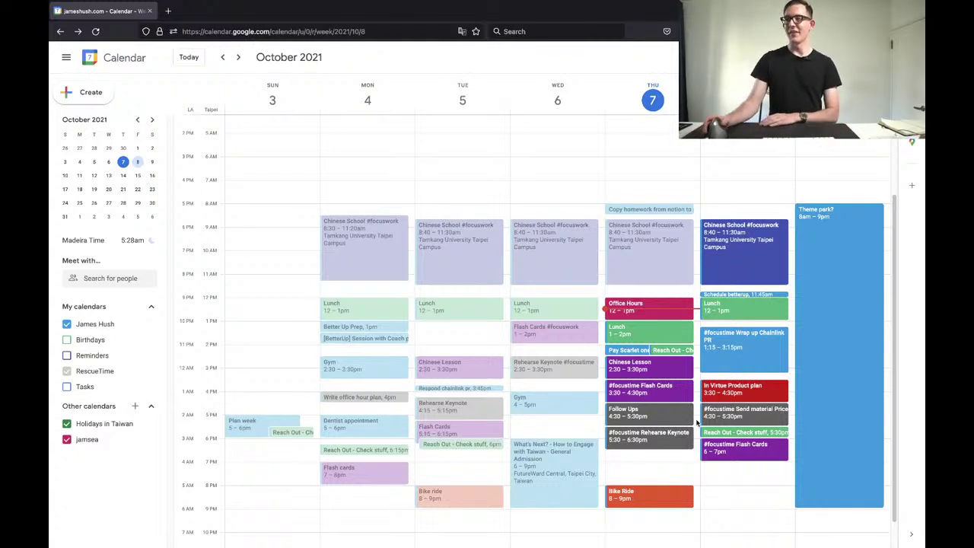
{"action": "left_click", "coordinate": [650, 502]}
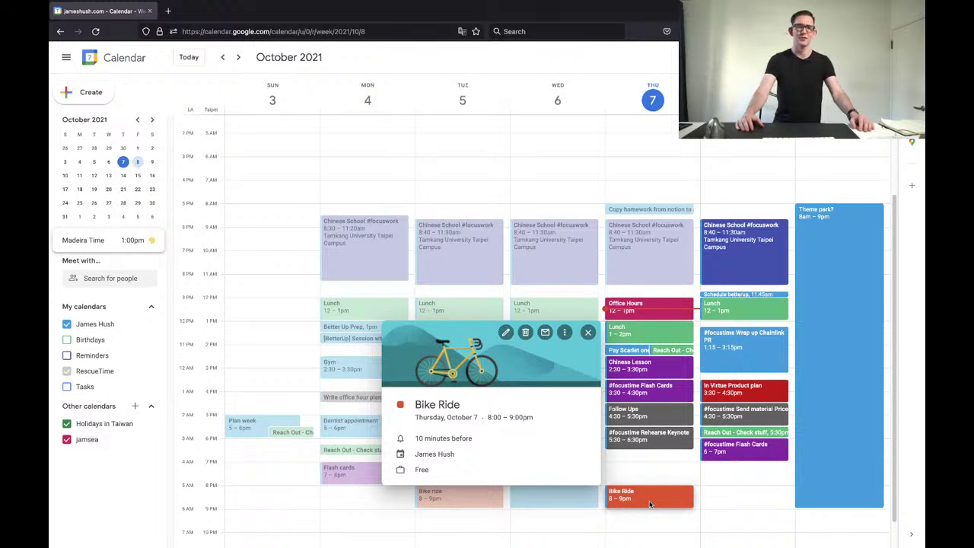
{"action": "left_click", "coordinate": [657, 459]}
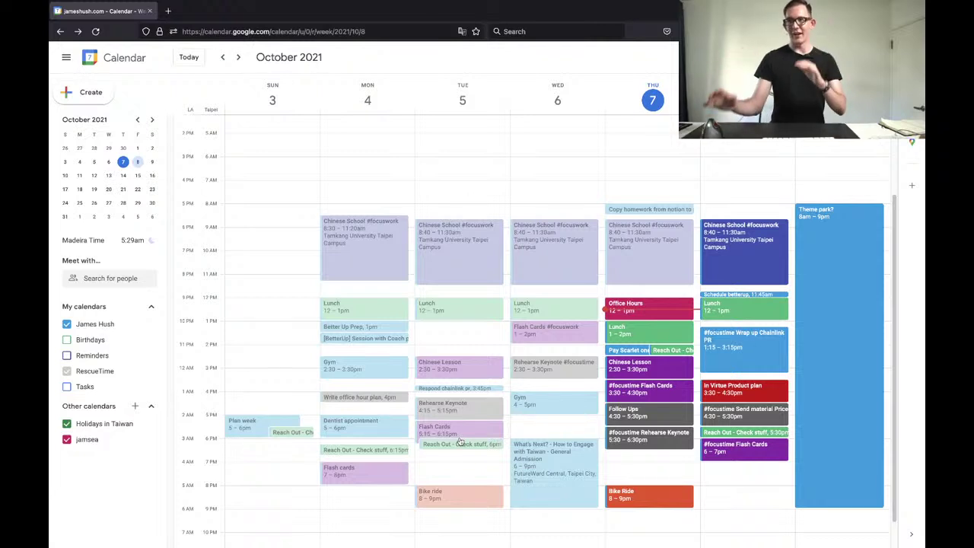
Compare the week of October 3 with the week of October 10 and view the Plan week event's summary.
{"action": "left_click", "coordinate": [237, 57]}
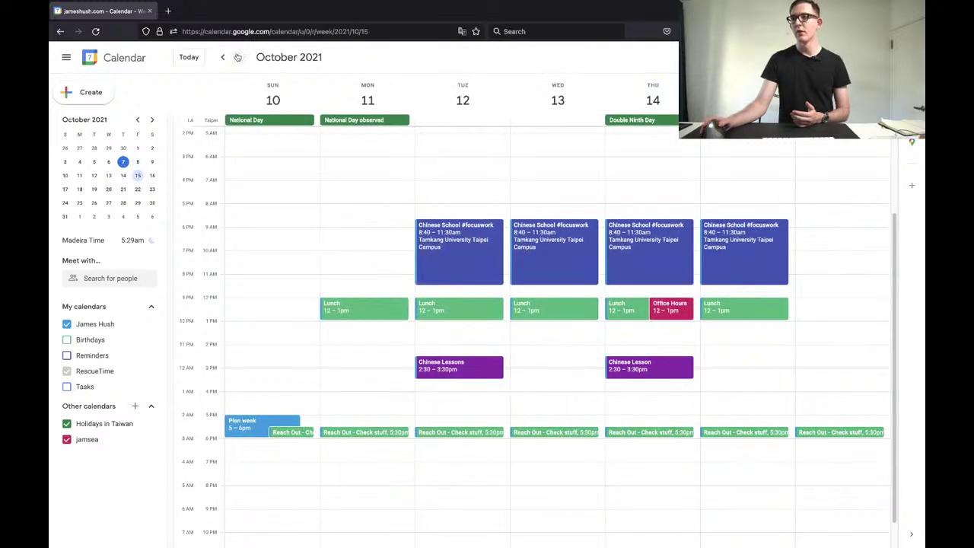
{"action": "left_click", "coordinate": [222, 57]}
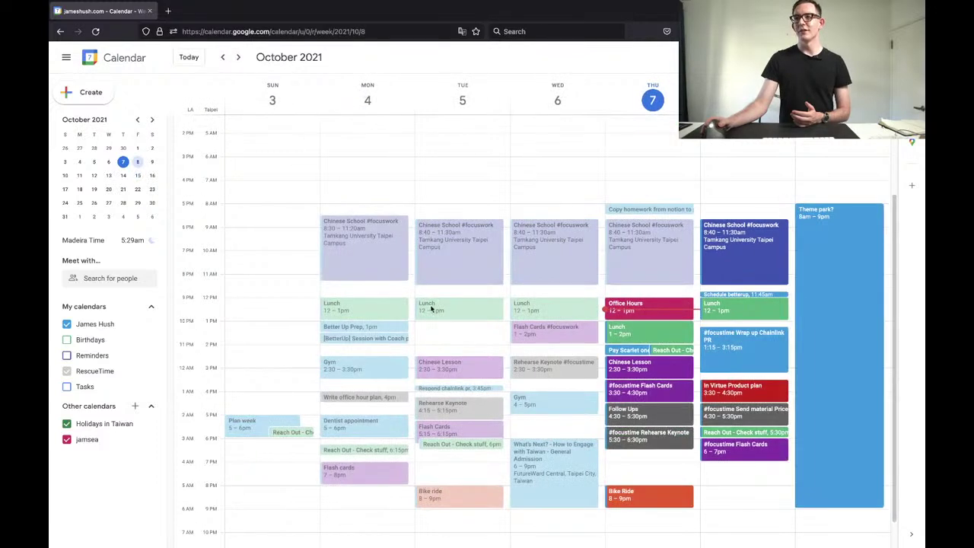
{"action": "left_click", "coordinate": [238, 57]}
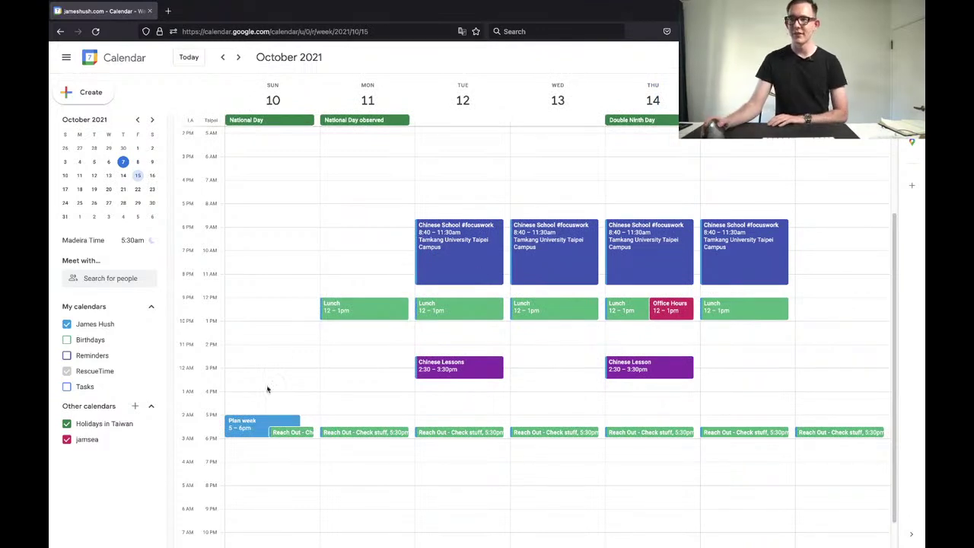
{"action": "left_click", "coordinate": [240, 424]}
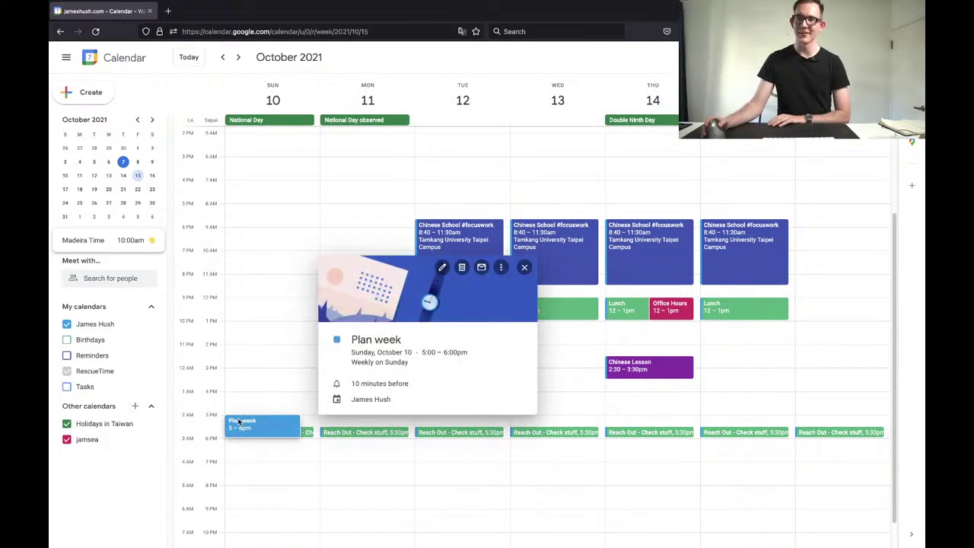
{"action": "left_click", "coordinate": [495, 484]}
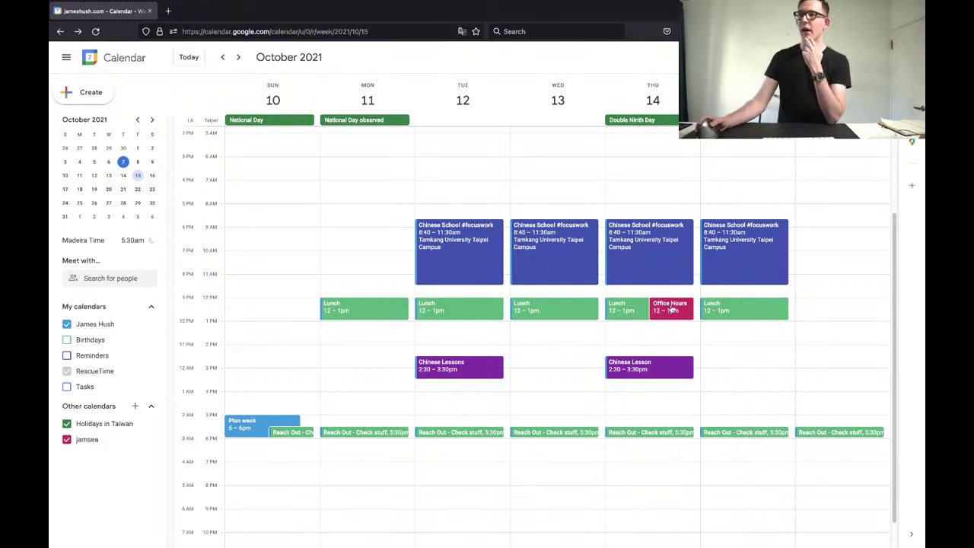
Move the Lunch event on Thursday, October 14 to 1–2pm, applying the change to this event only.
{"action": "left_click_drag", "start_coordinate": [623, 312], "coordinate": [651, 344]}
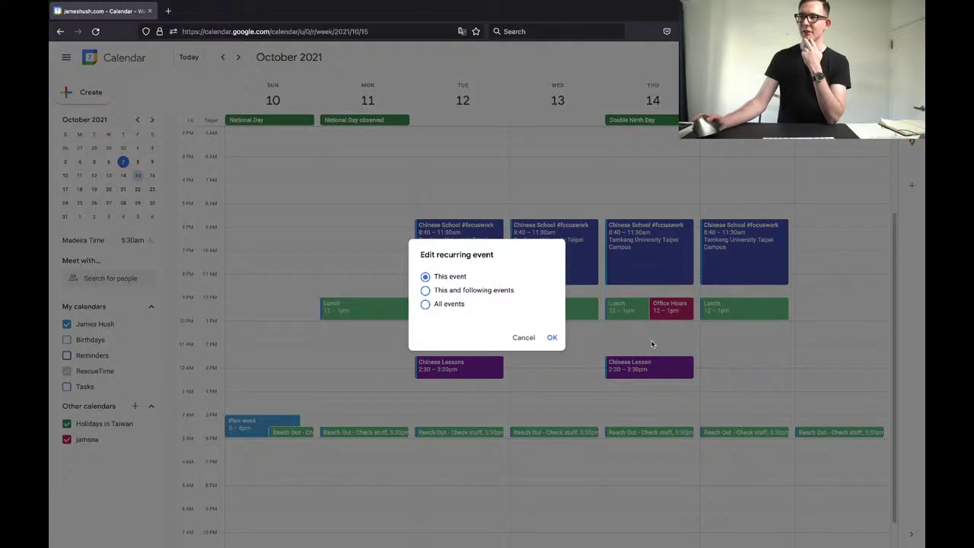
{"action": "left_click", "coordinate": [552, 338]}
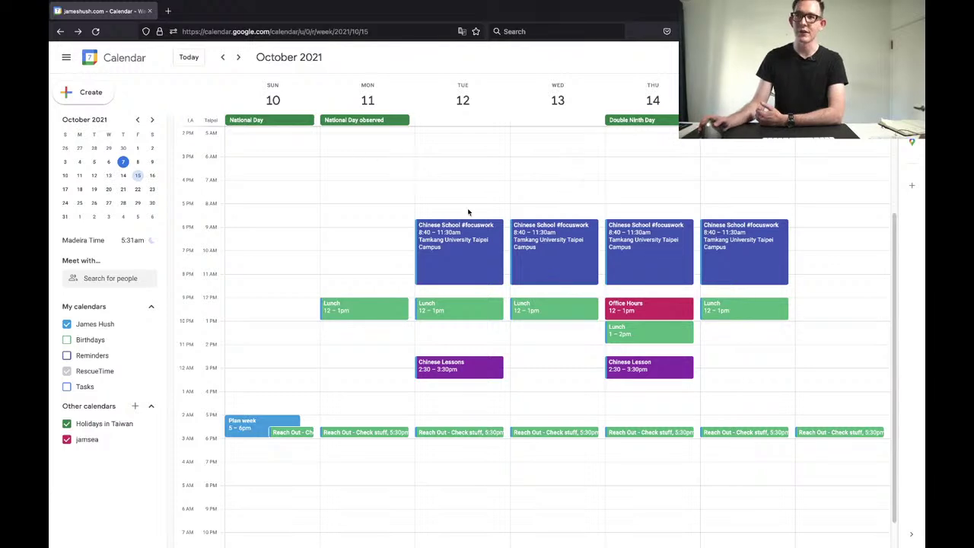
Check the previous week's schedule, then create a Bike Ride event on Wednesday, October 13 from 8:00 to 9:00pm.
{"action": "left_click", "coordinate": [224, 58]}
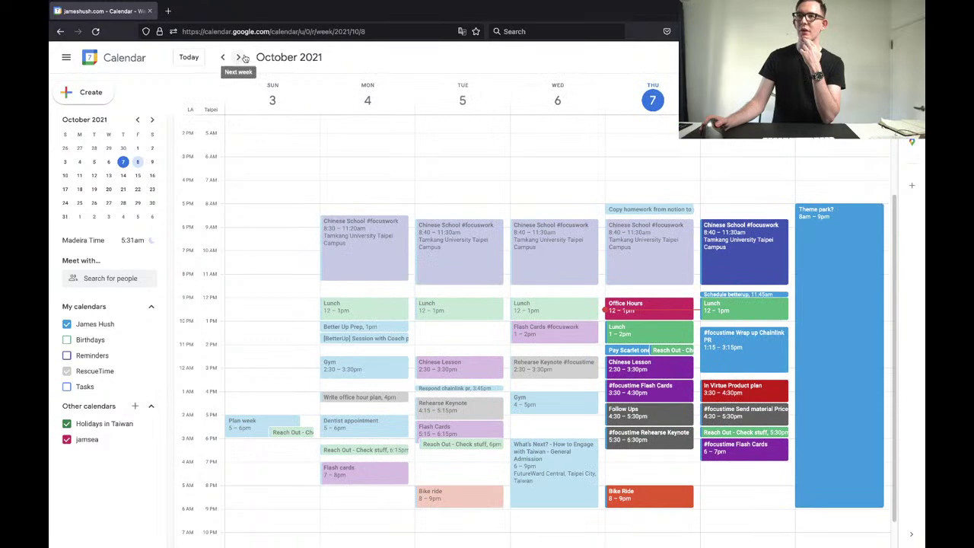
{"action": "left_click", "coordinate": [239, 57]}
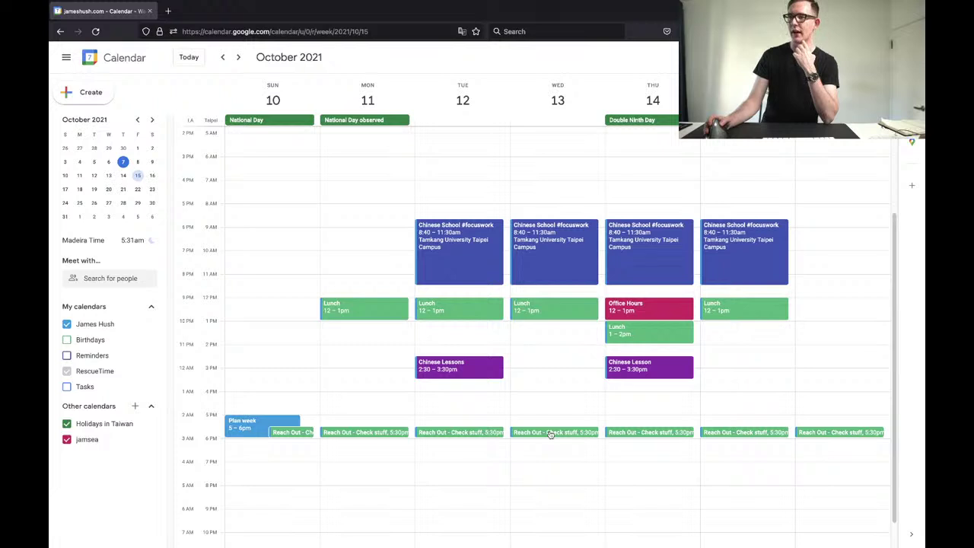
{"action": "left_click", "coordinate": [564, 498]}
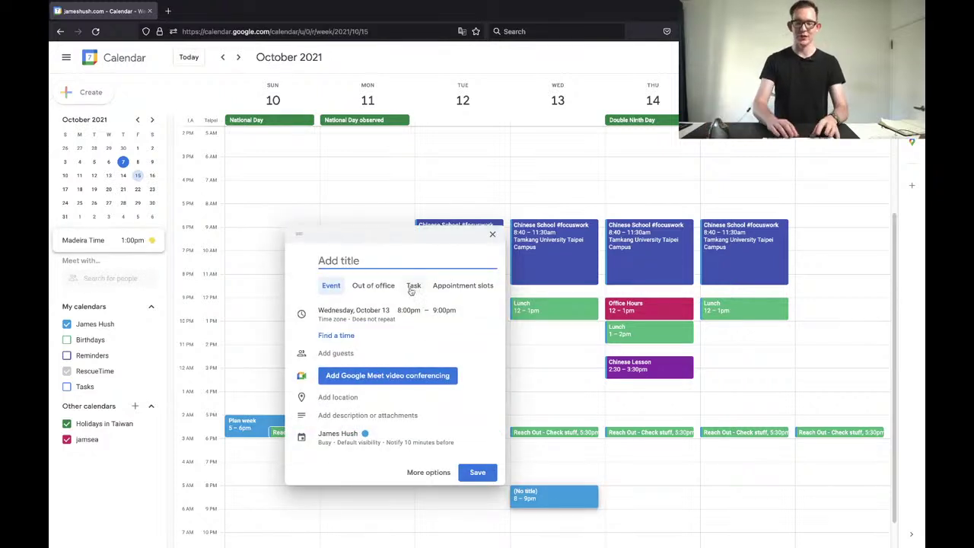
{"action": "type", "text": "Bike Ride"}
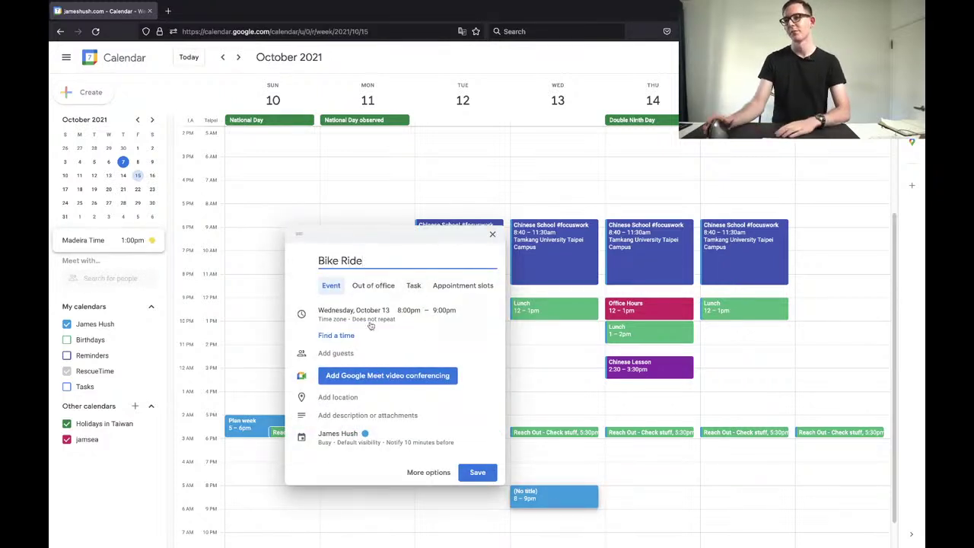
{"action": "left_click", "coordinate": [488, 474]}
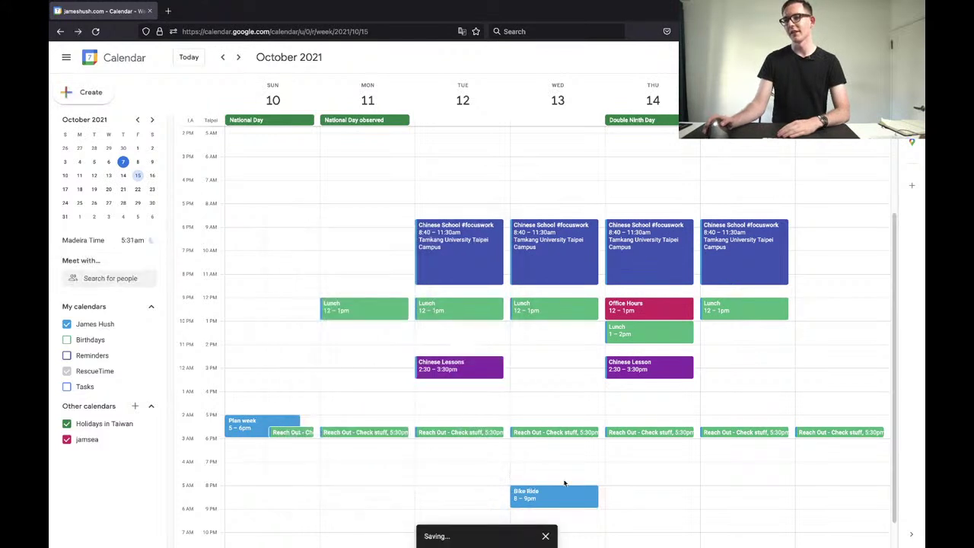
Check the bike ride color in the previous week and set the October 13 Bike Ride event's color to Tangerine.
{"action": "right_click", "coordinate": [561, 499]}
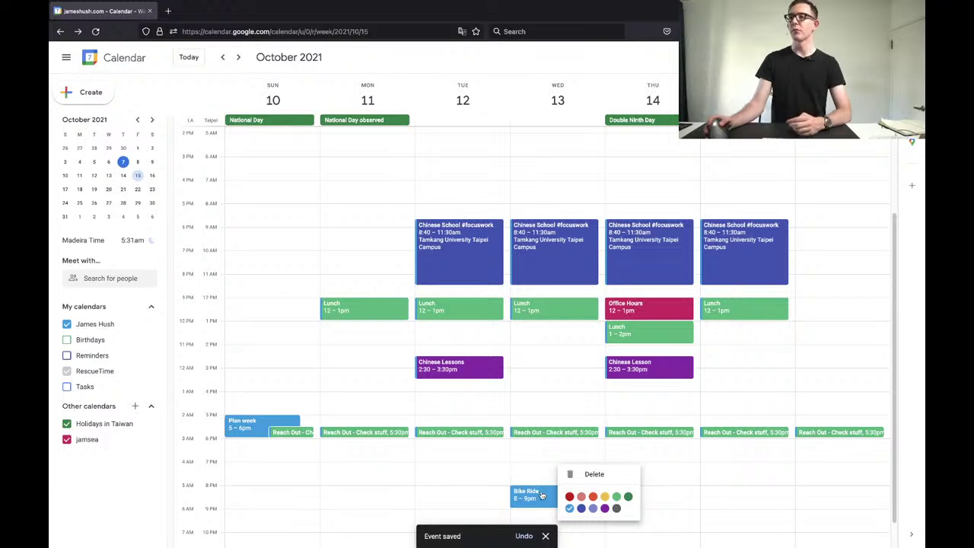
{"action": "left_click", "coordinate": [533, 450]}
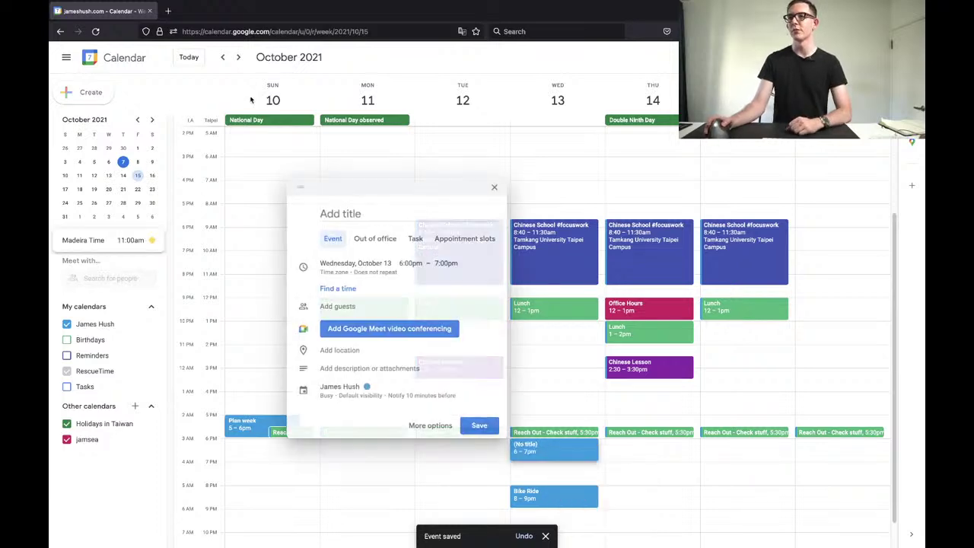
{"action": "left_click", "coordinate": [226, 58]}
{"action": "left_click", "coordinate": [226, 58]}
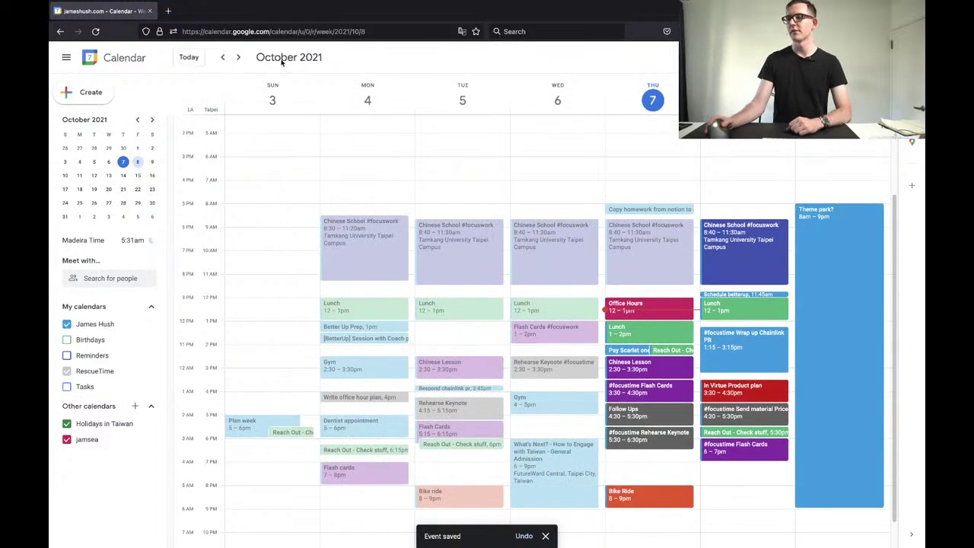
{"action": "left_click", "coordinate": [239, 57]}
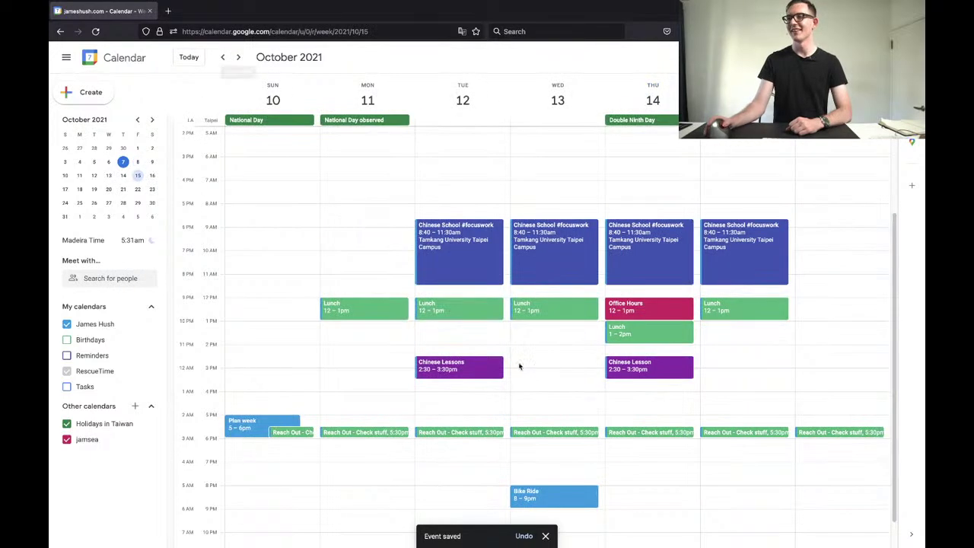
{"action": "right_click", "coordinate": [564, 497]}
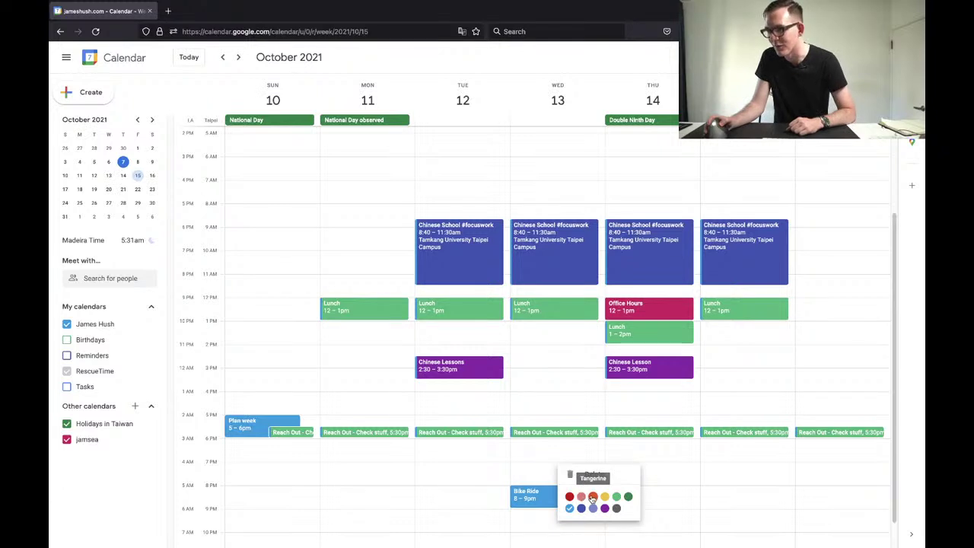
{"action": "left_click", "coordinate": [592, 498]}
Open the October 13 Bike Ride event for editing and set its availability to Free.
{"action": "left_click", "coordinate": [560, 501]}
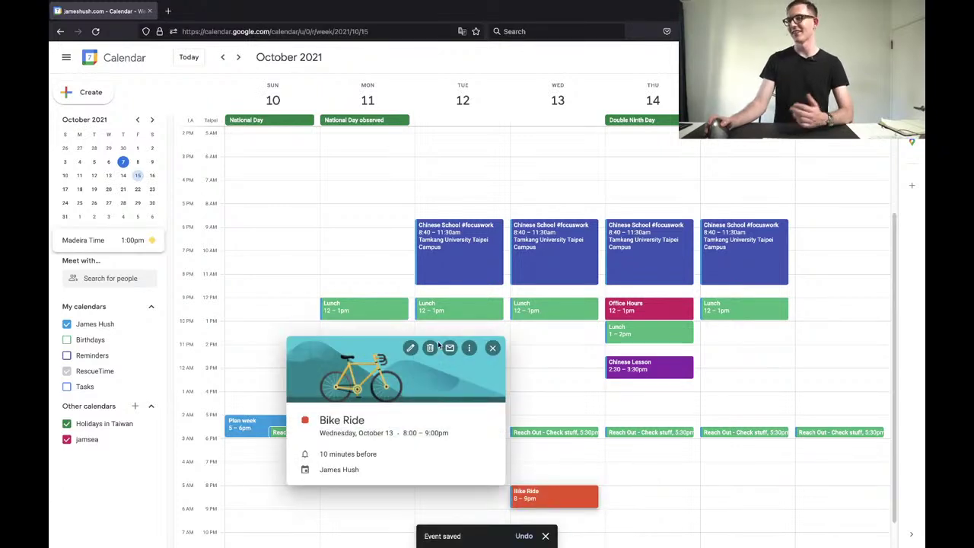
{"action": "left_click", "coordinate": [411, 349]}
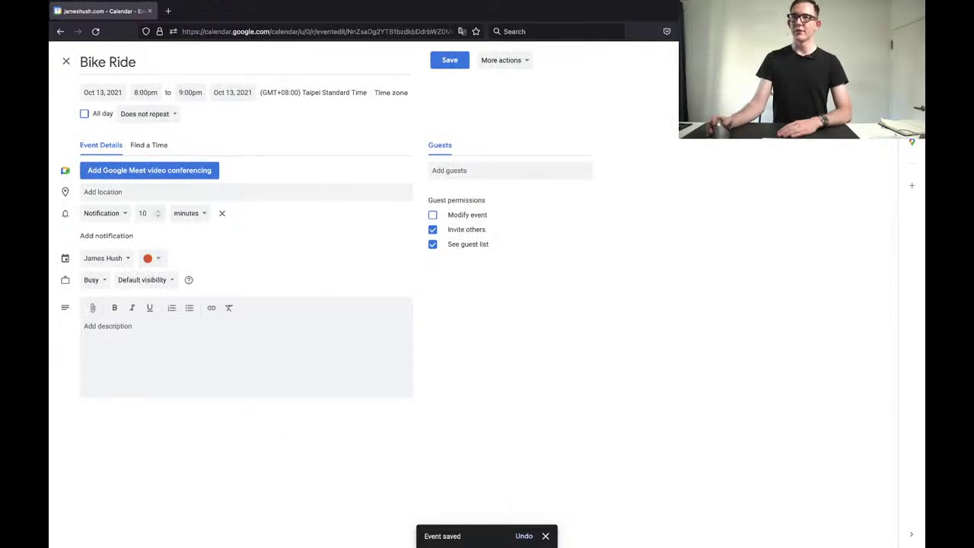
{"action": "left_click", "coordinate": [100, 280]}
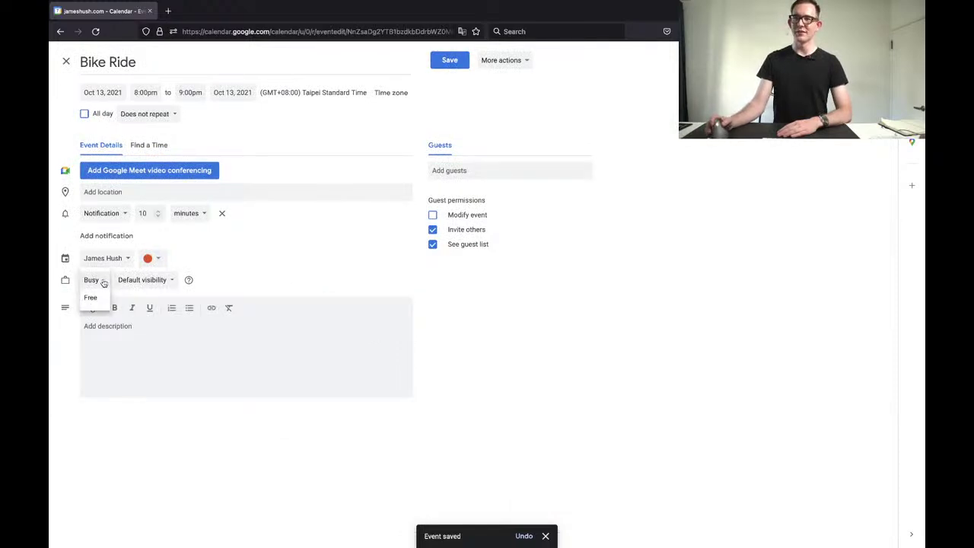
{"action": "left_click", "coordinate": [97, 296]}
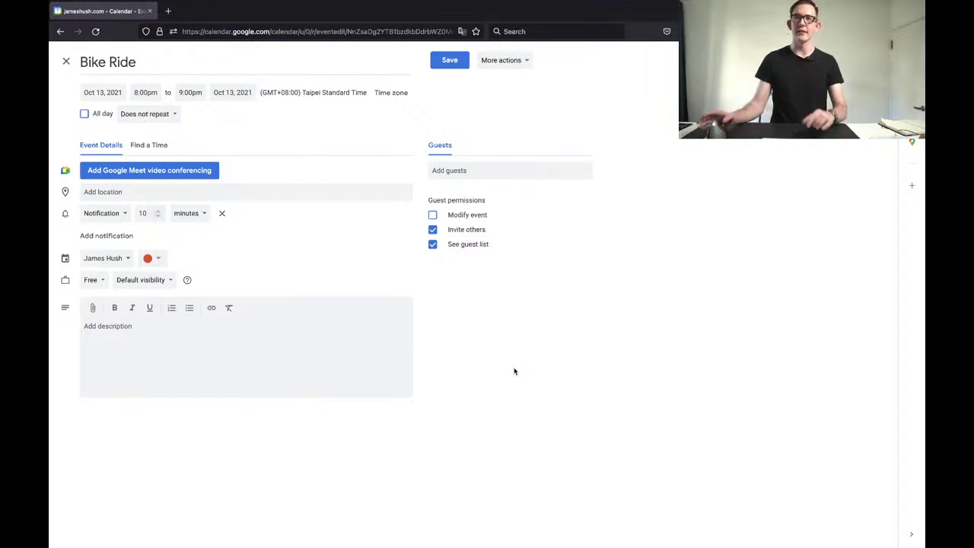
Open the personal Calendly scheduling page in a new browser tab and view the 30-personal meeting type's available dates.
{"action": "left_click", "coordinate": [169, 11]}
{"action": "type", "text": "c"}
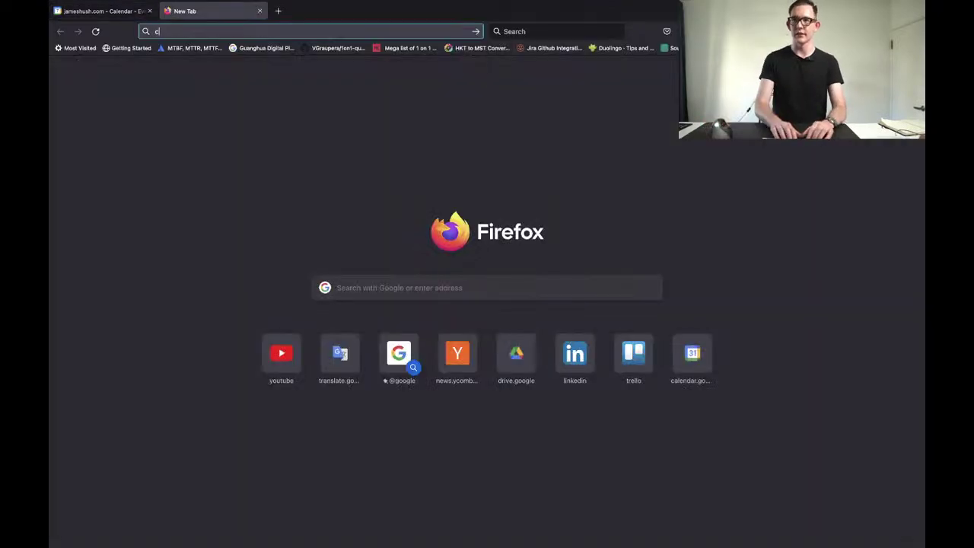
{"action": "type", "text": "alendly.com/"}
{"action": "key", "text": "Down"}
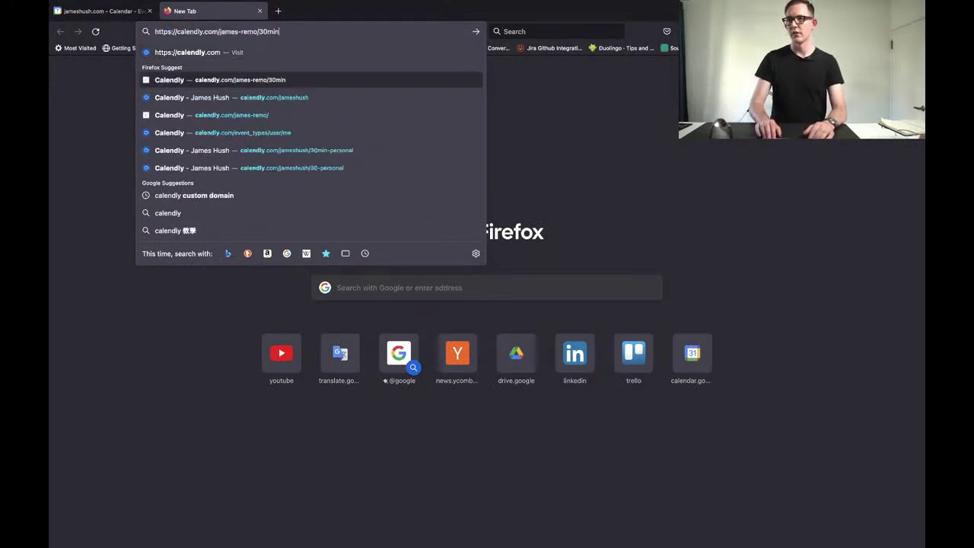
{"action": "key", "text": "Return"}
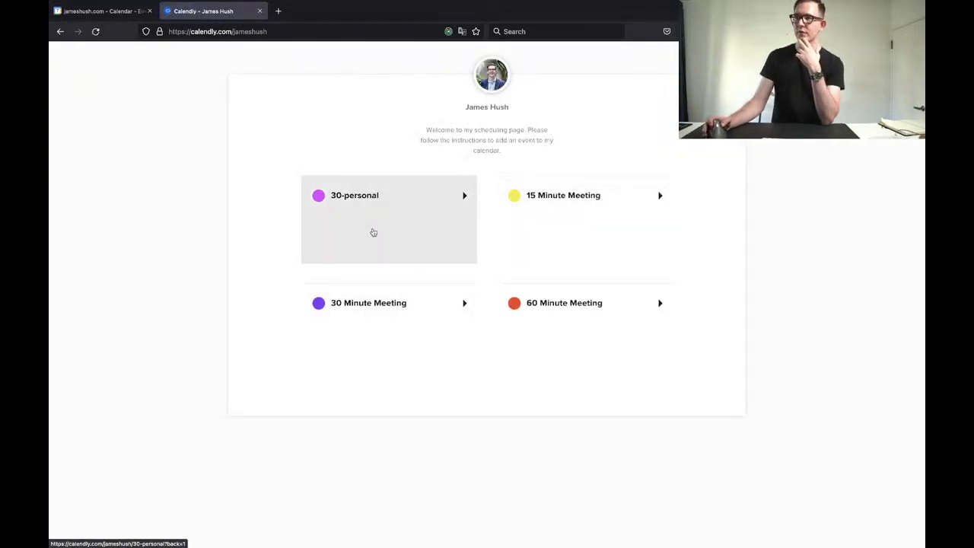
{"action": "left_click", "coordinate": [435, 191]}
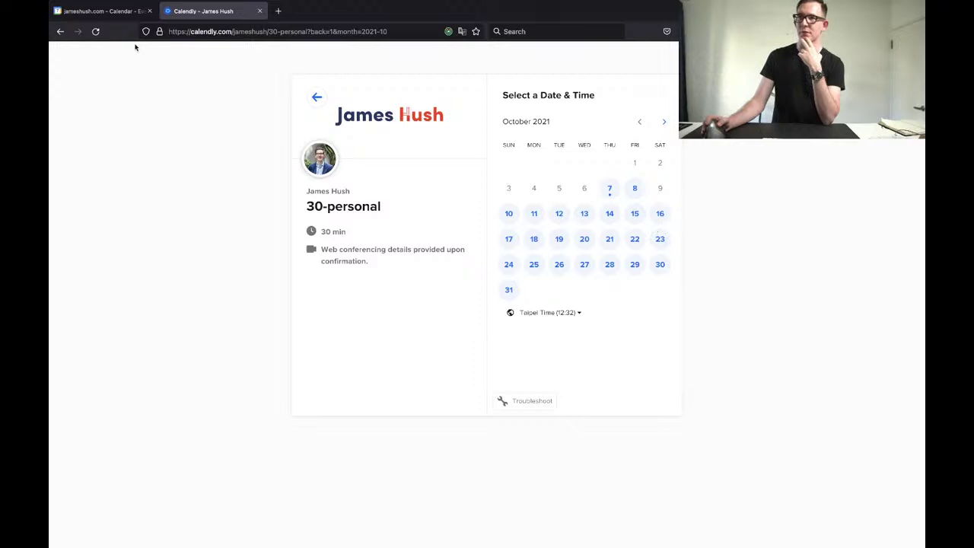
Return to Google Calendar, save the October 13 Bike Ride event's changes, and check the Tuesday Chinese School #focuswork event's details.
{"action": "left_click", "coordinate": [107, 12]}
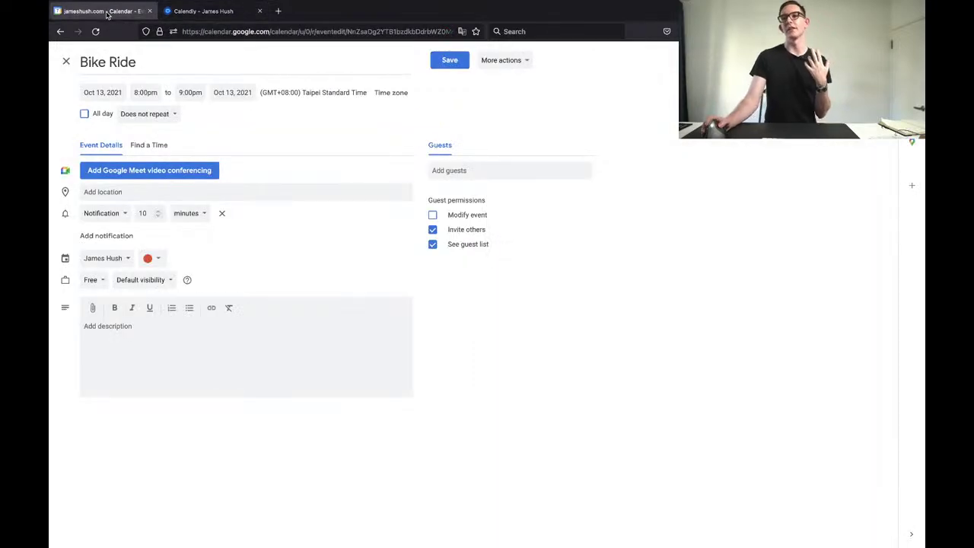
{"action": "left_click", "coordinate": [450, 61]}
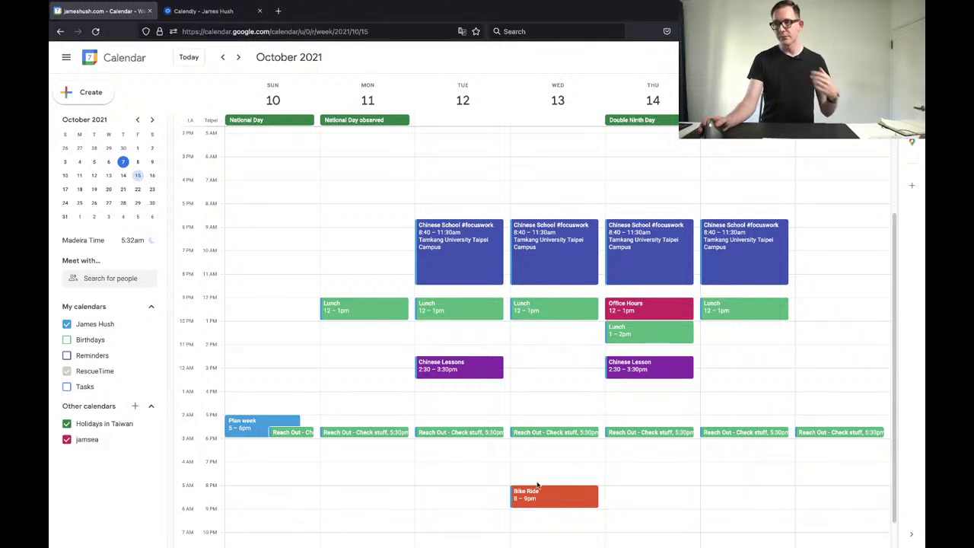
{"action": "left_click", "coordinate": [471, 249]}
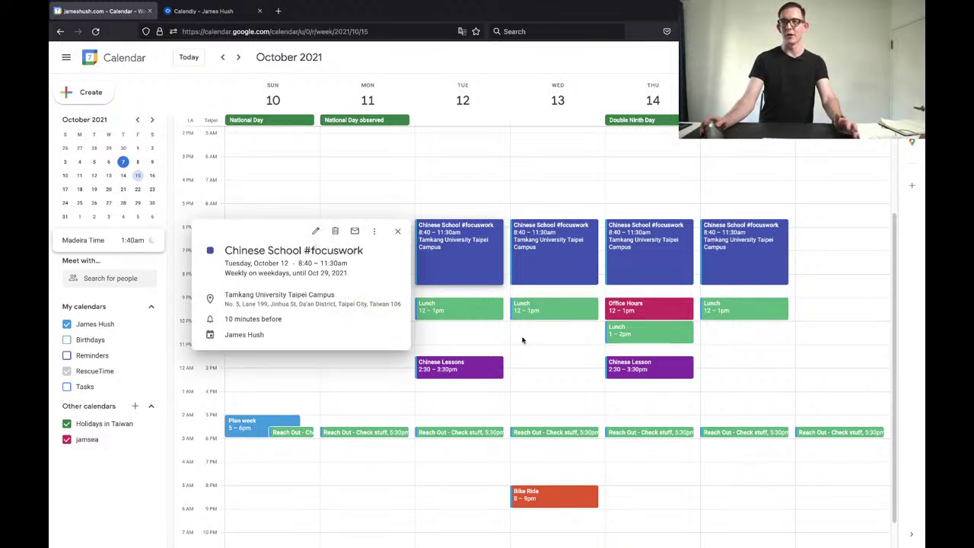
{"action": "key", "text": "alt+Left"}
Switch to Calendly and view the 30-personal meeting times offered on Thursday, October 14.
{"action": "left_click", "coordinate": [219, 12]}
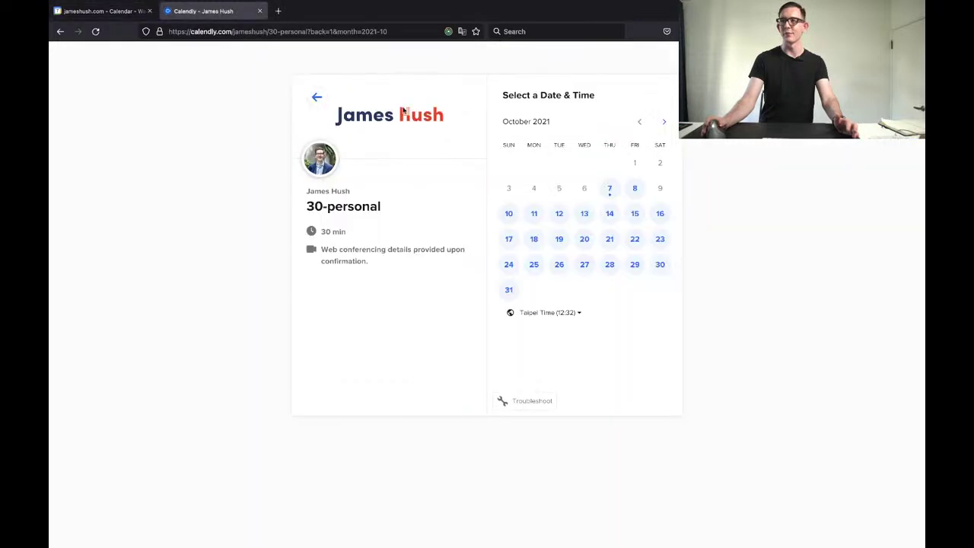
{"action": "left_click", "coordinate": [612, 215]}
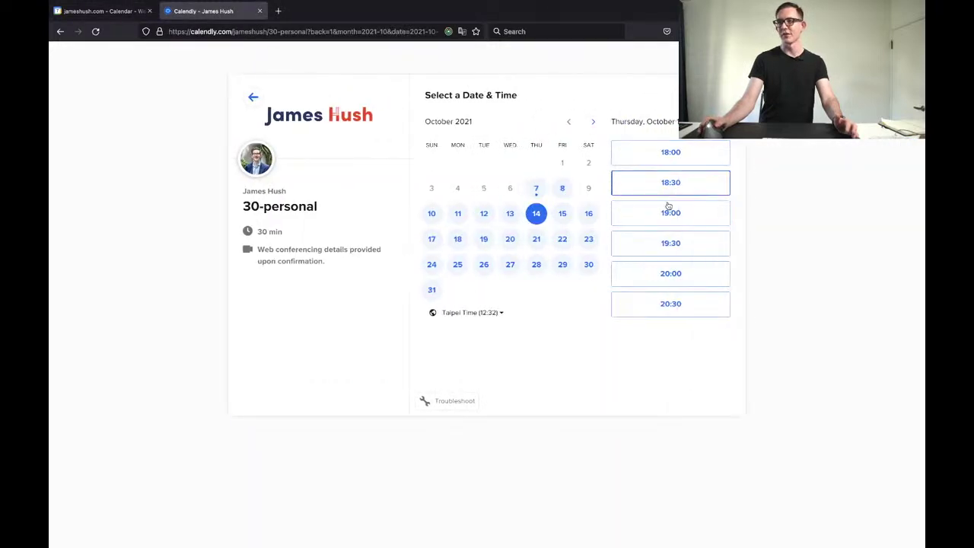
{"action": "left_click", "coordinate": [112, 11]}
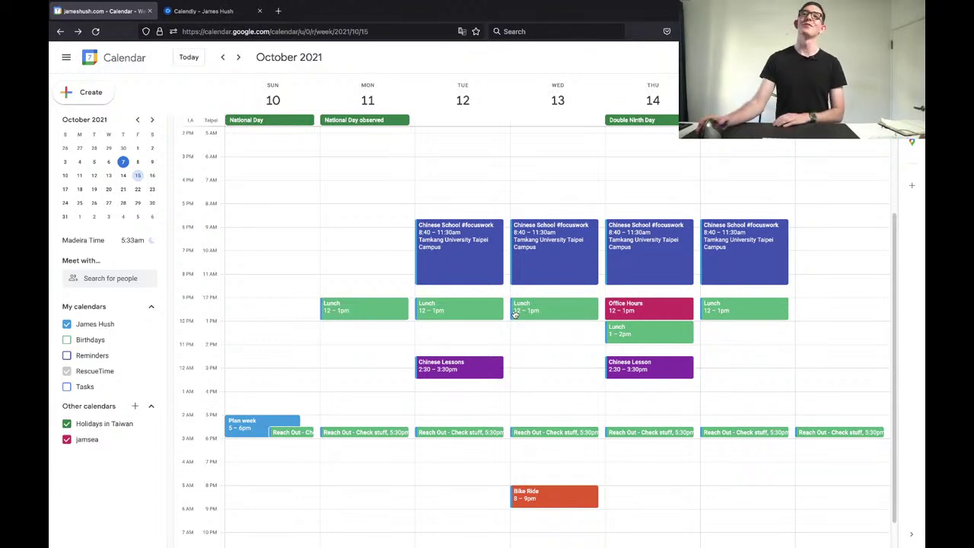
Review the schedule for the week of October 3, 2021 in Google Calendar.
{"action": "left_click", "coordinate": [222, 58]}
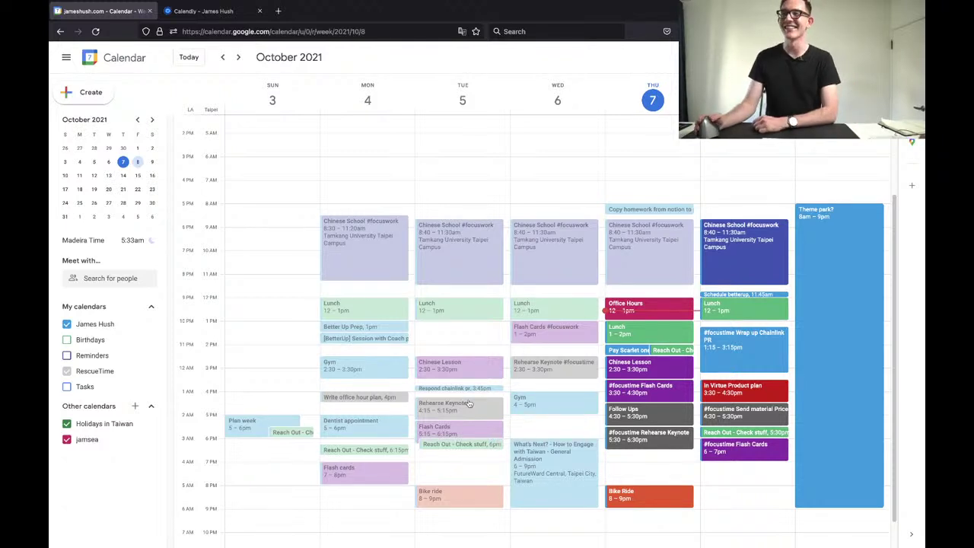
{"action": "left_click", "coordinate": [644, 461]}
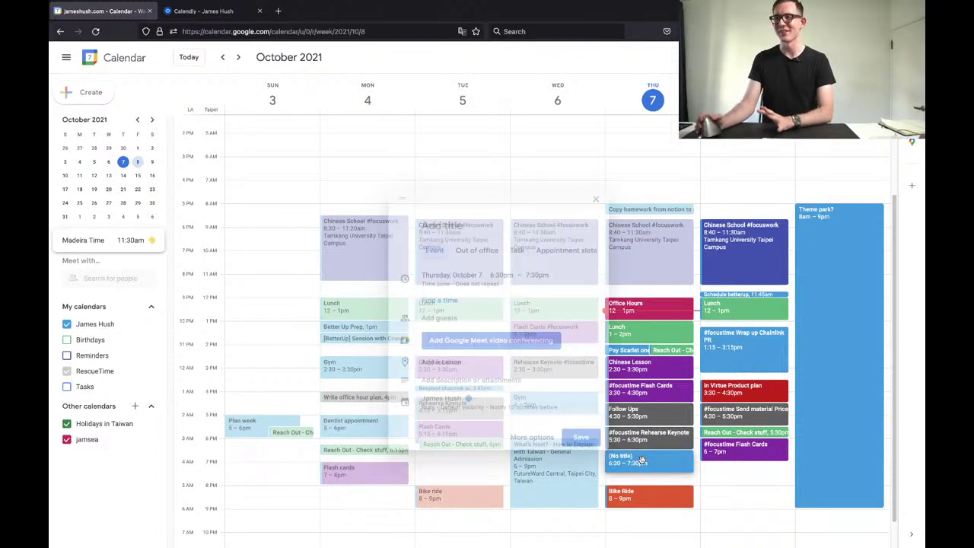
{"action": "left_click", "coordinate": [711, 479]}
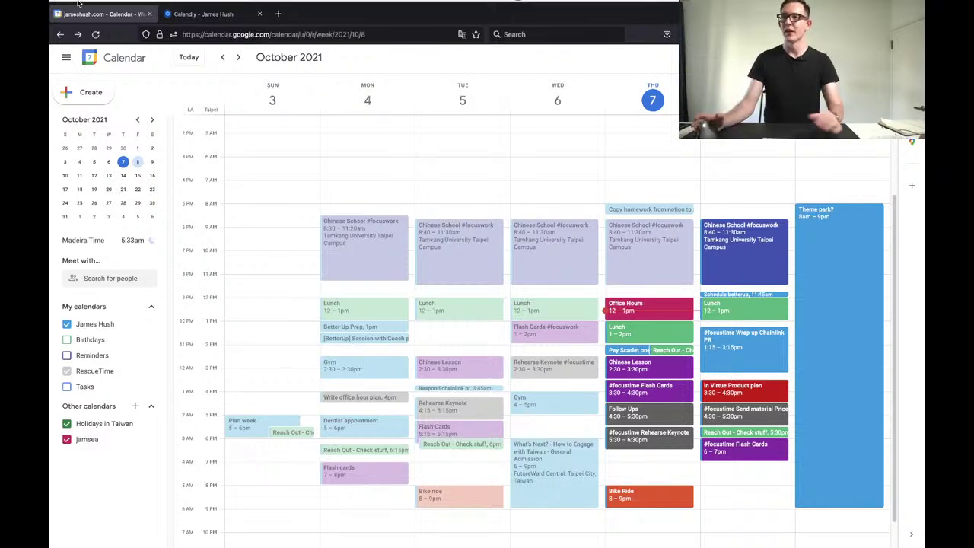
{"action": "left_click", "coordinate": [225, 19]}
{"action": "left_click", "coordinate": [108, 12]}
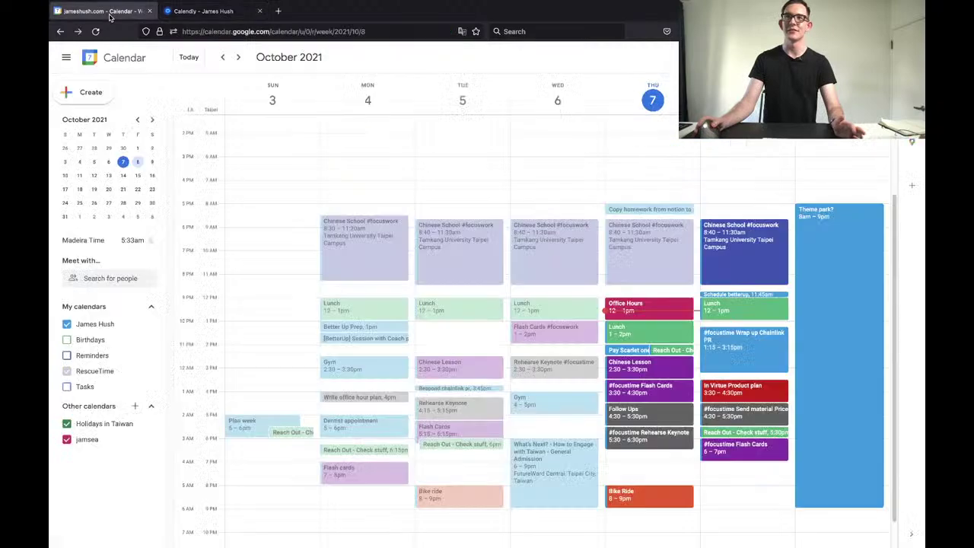
In the week of October 10, start an event titled "Flashcards #focuswork" on Wednesday, October 13 from 1:00 to 2:00pm.
{"action": "left_click", "coordinate": [241, 57]}
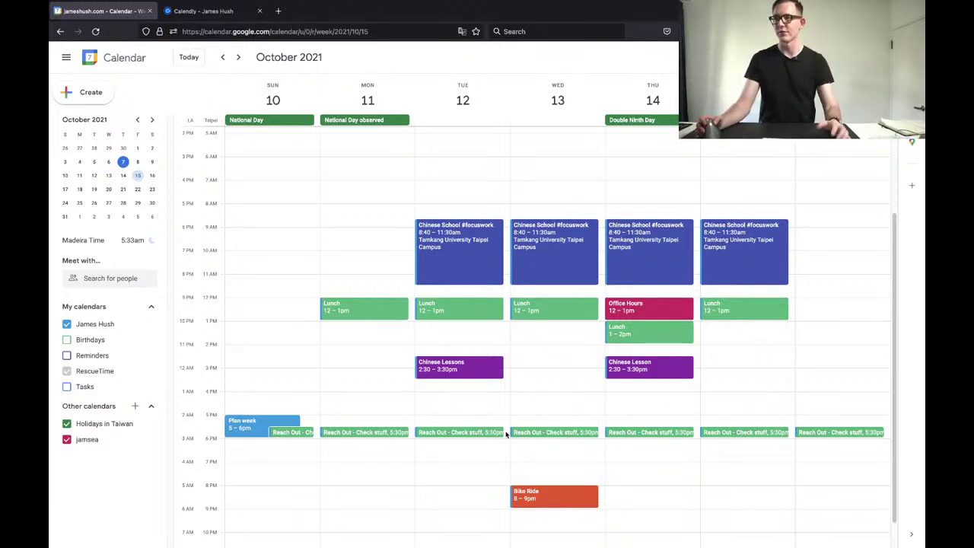
{"action": "left_click", "coordinate": [533, 334]}
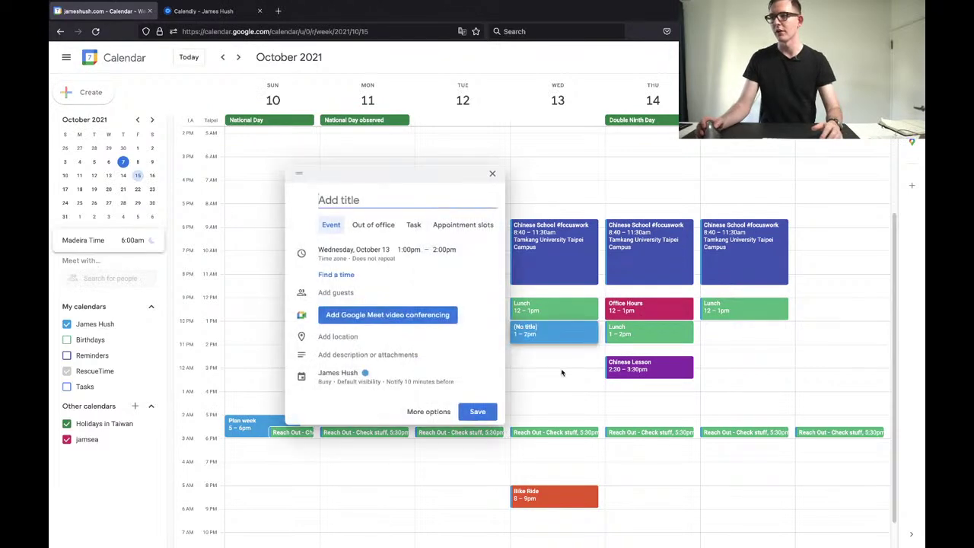
{"action": "left_click", "coordinate": [562, 372]}
{"action": "left_click", "coordinate": [552, 332]}
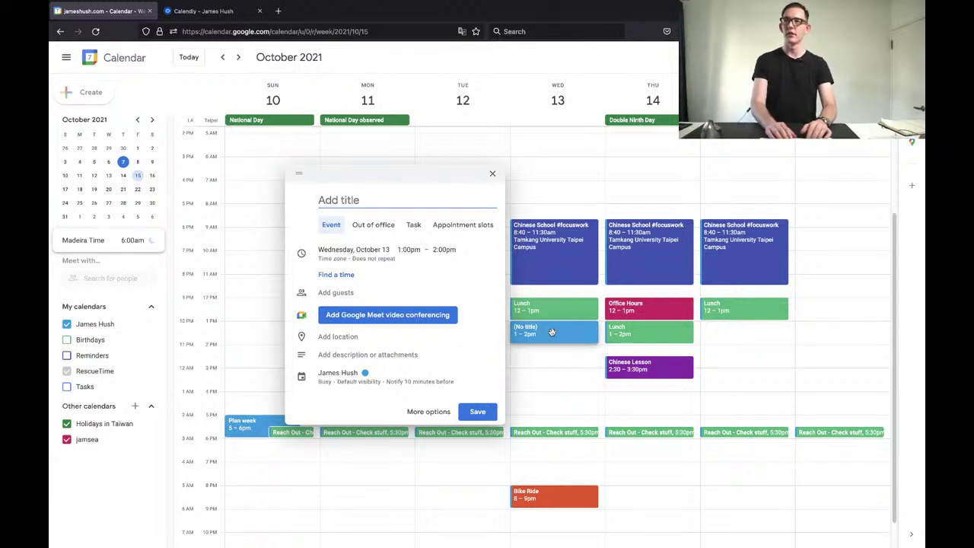
{"action": "type", "text": "Flash"}
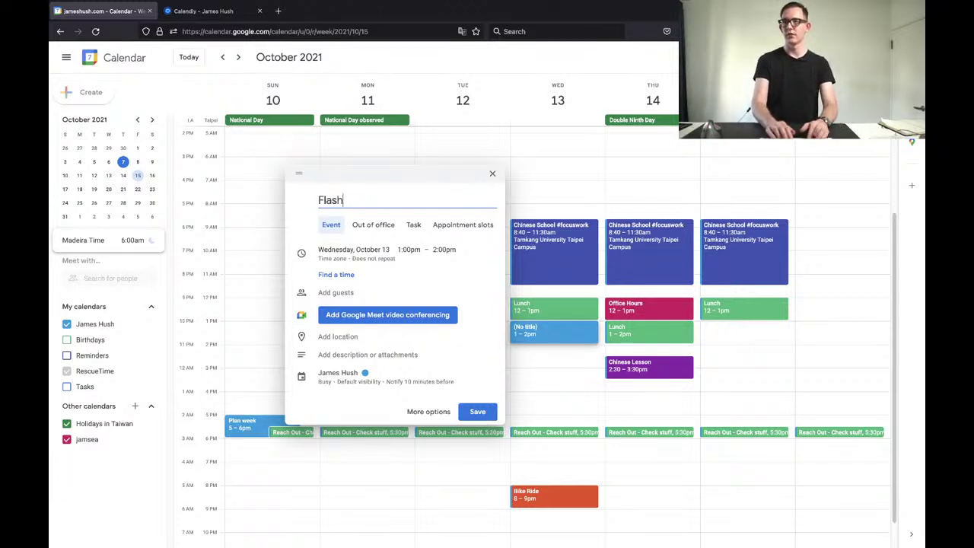
{"action": "type", "text": "cards #focu"}
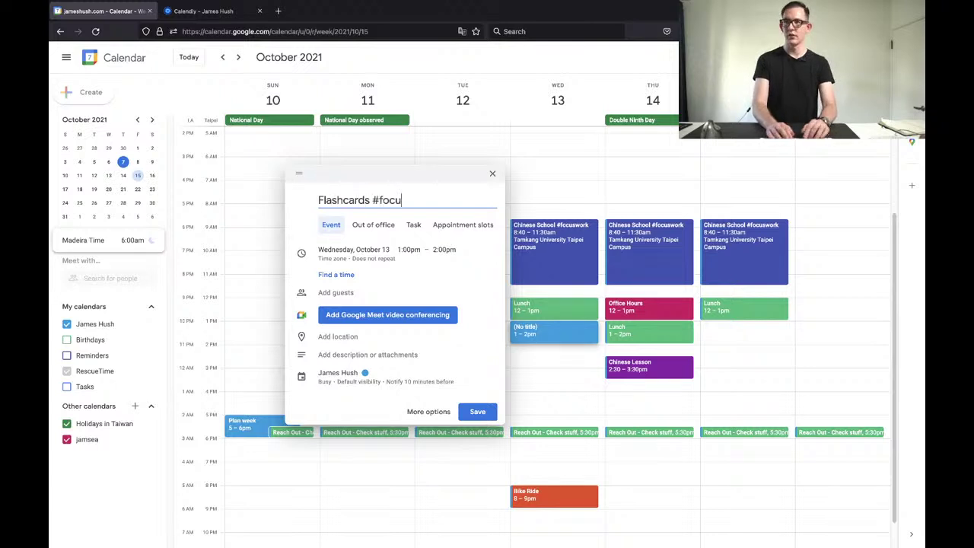
{"action": "type", "text": "stime"}
{"action": "mouse_move", "coordinate": [541, 252]}
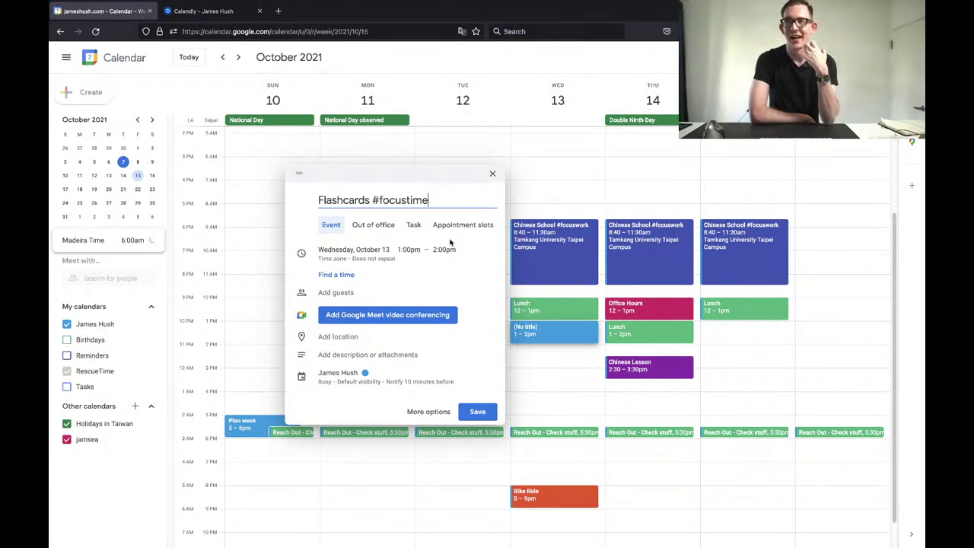
{"action": "key", "text": "BackSpace"}
{"action": "key", "text": "BackSpace"}
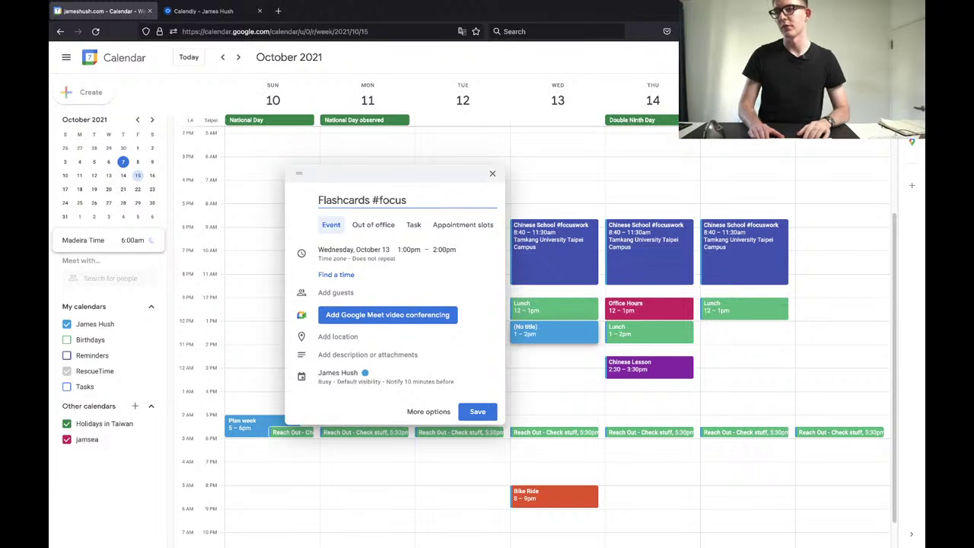
{"action": "type", "text": "work"}
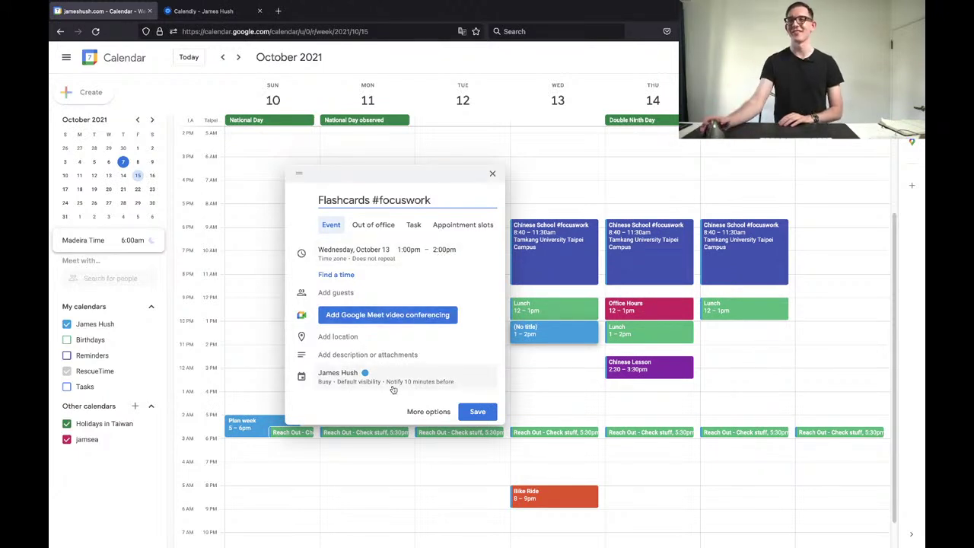
Set the October 13 Flashcards #focuswork event's availability to Free and its color to dark purple, save it, and check its details.
{"action": "left_click", "coordinate": [364, 372]}
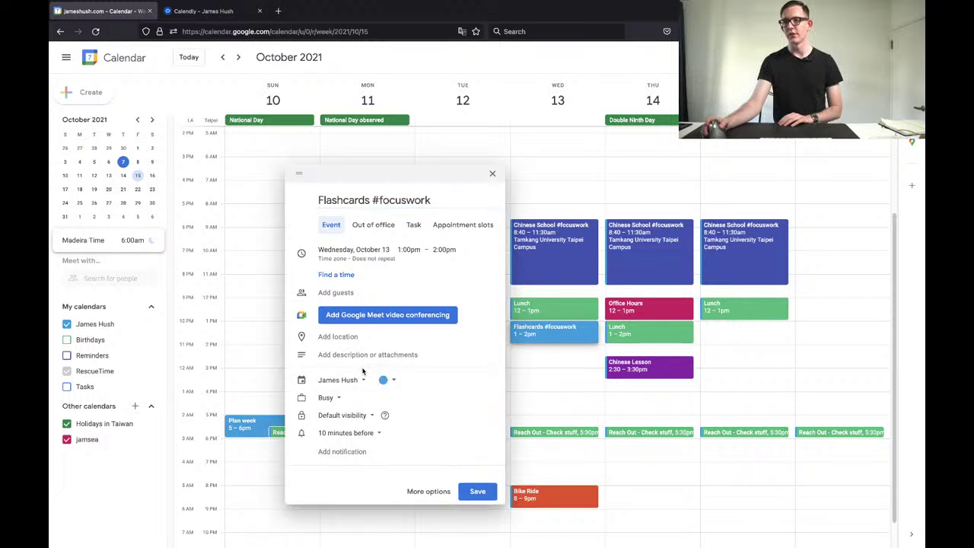
{"action": "left_click", "coordinate": [329, 400]}
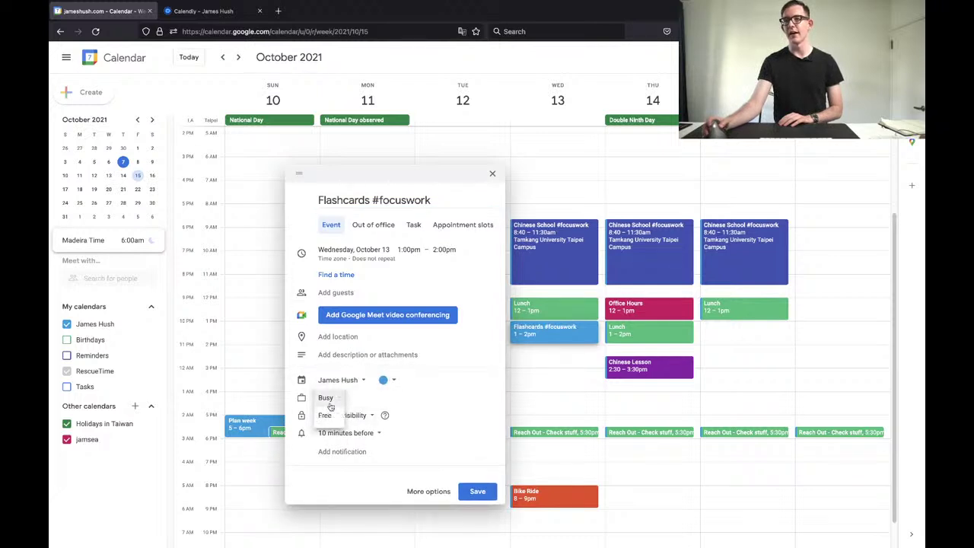
{"action": "left_click", "coordinate": [323, 414]}
{"action": "left_click", "coordinate": [391, 382]}
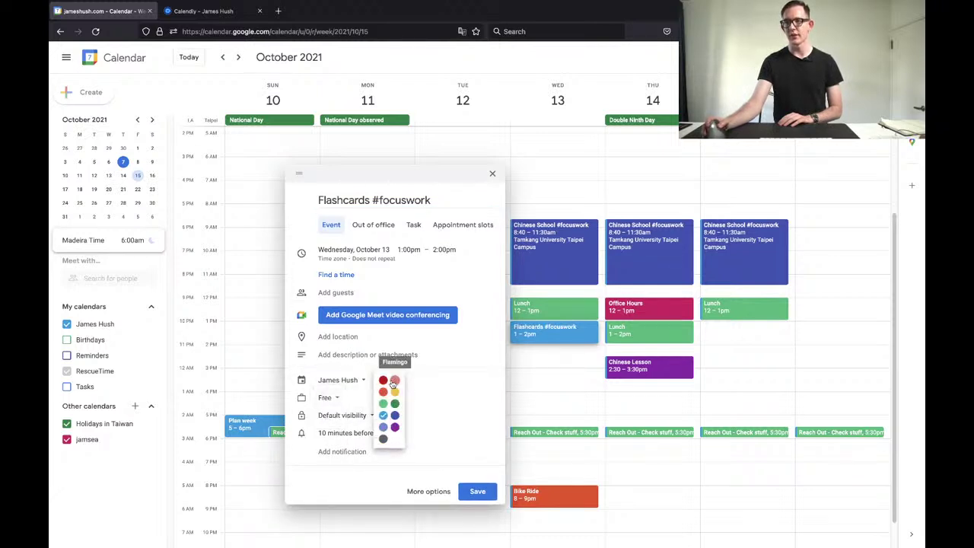
{"action": "left_click", "coordinate": [395, 428]}
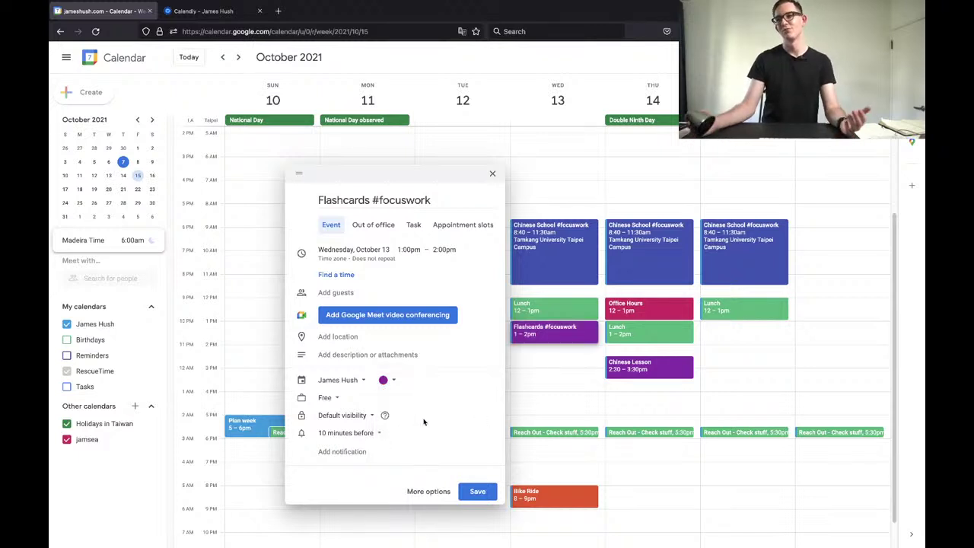
{"action": "left_click", "coordinate": [489, 494]}
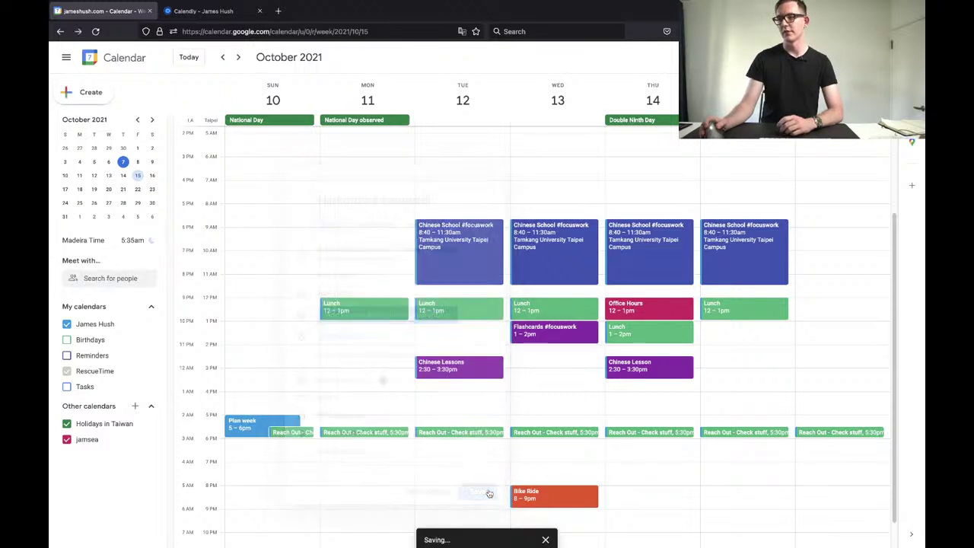
{"action": "left_click", "coordinate": [549, 327]}
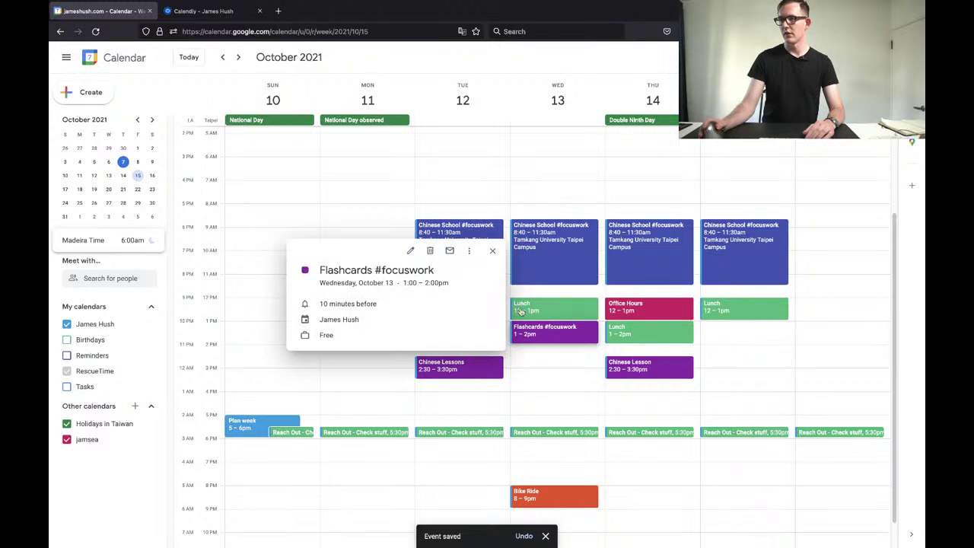
{"action": "left_click", "coordinate": [435, 325]}
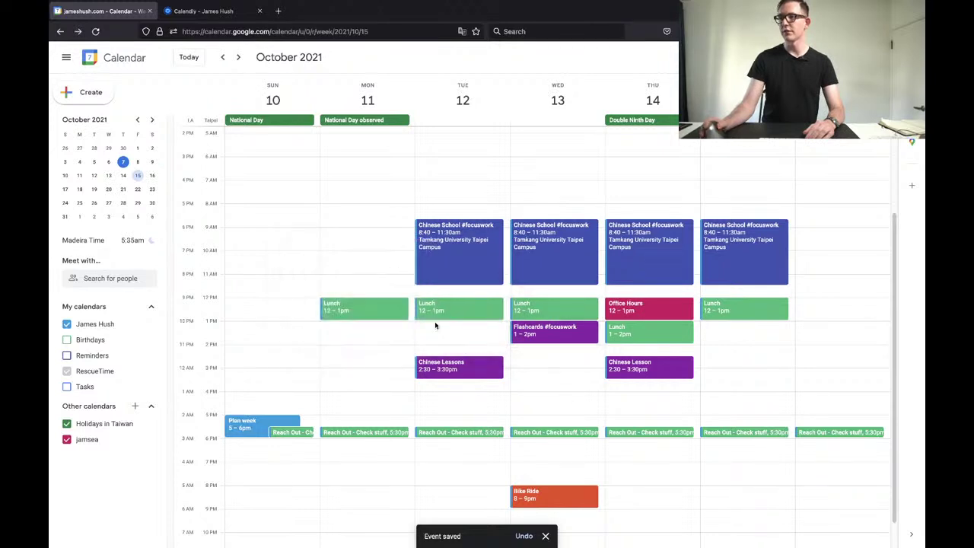
Start an event titled "Flashcards #focuswork" on Tuesday, October 12 from 1:00 to 2:00pm.
{"action": "left_click", "coordinate": [443, 339]}
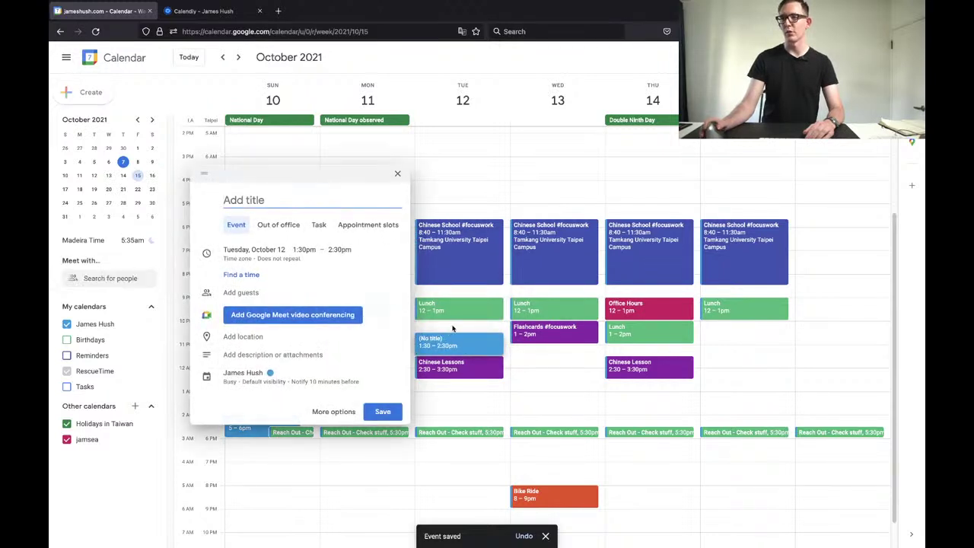
{"action": "left_click", "coordinate": [455, 333]}
{"action": "left_click", "coordinate": [454, 334]}
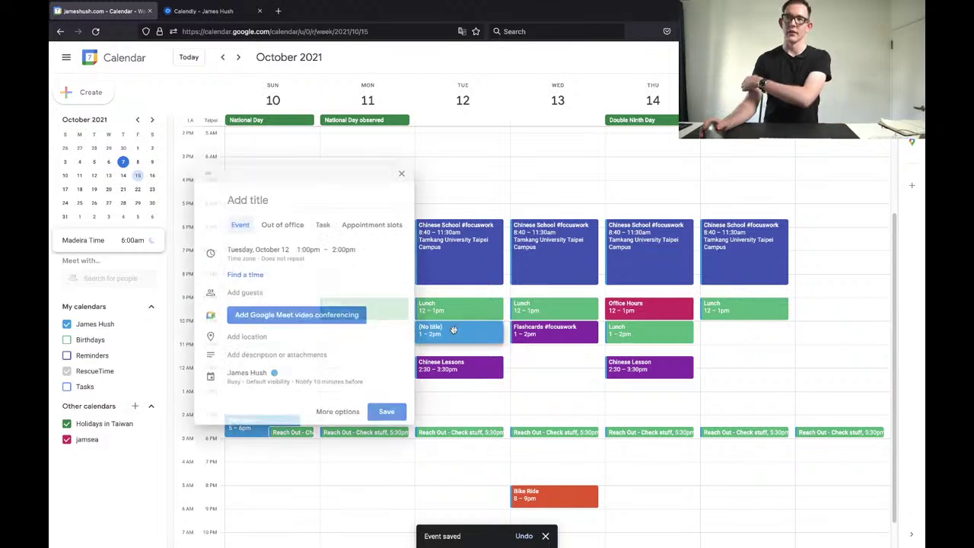
{"action": "mouse_move", "coordinate": [419, 309]}
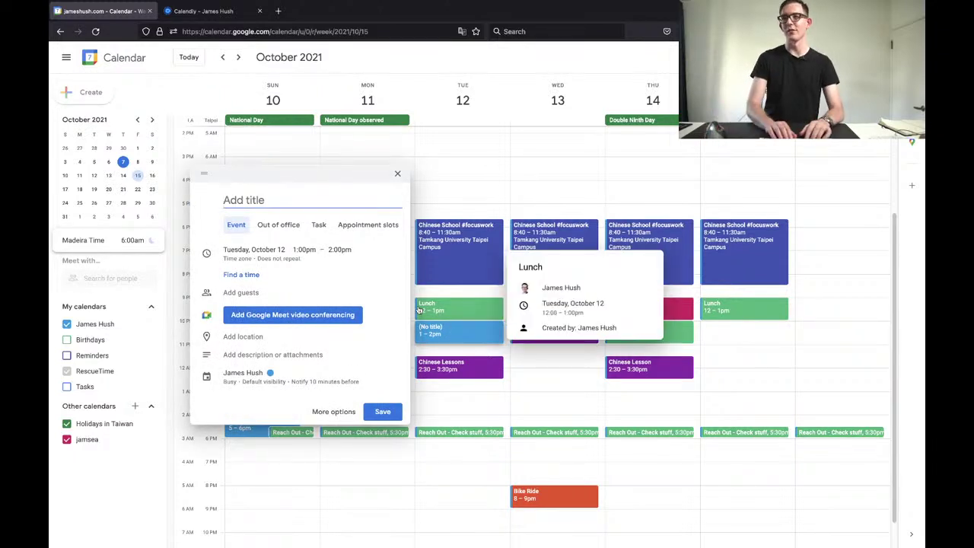
{"action": "mouse_move", "coordinate": [729, 266]}
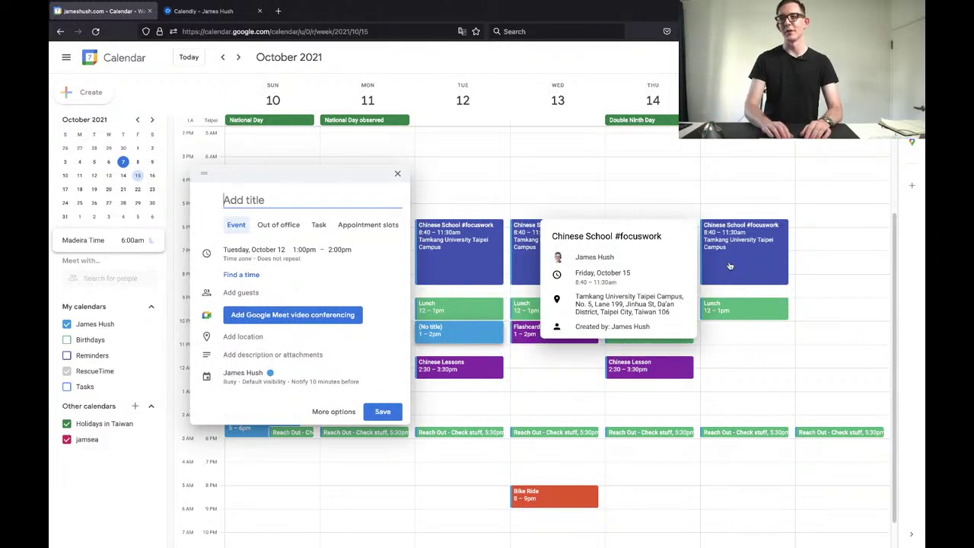
{"action": "type", "text": "Flash"}
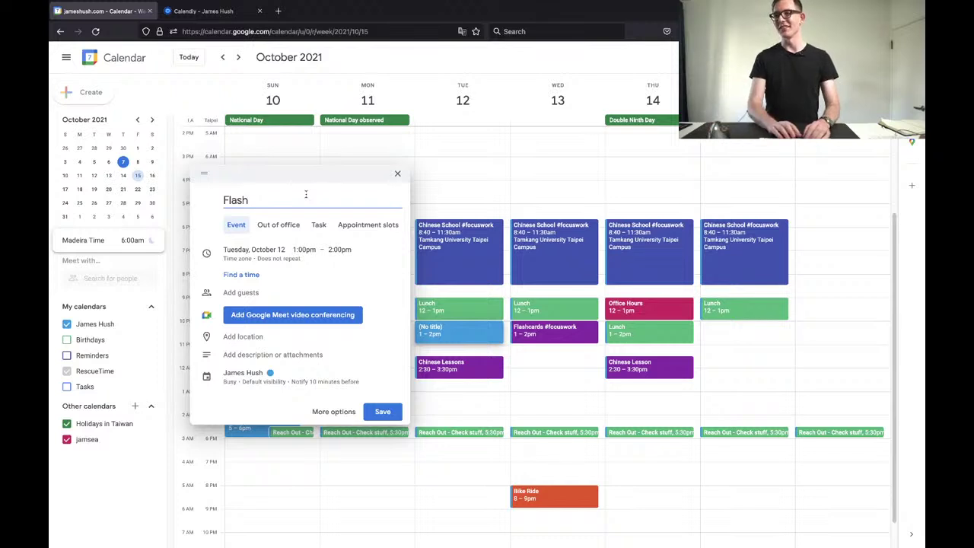
{"action": "type", "text": "ca"}
{"action": "key", "text": "BackSpace"}
{"action": "key", "text": "BackSpace"}
{"action": "key", "text": "BackSpace"}
{"action": "type", "text": "cards"}
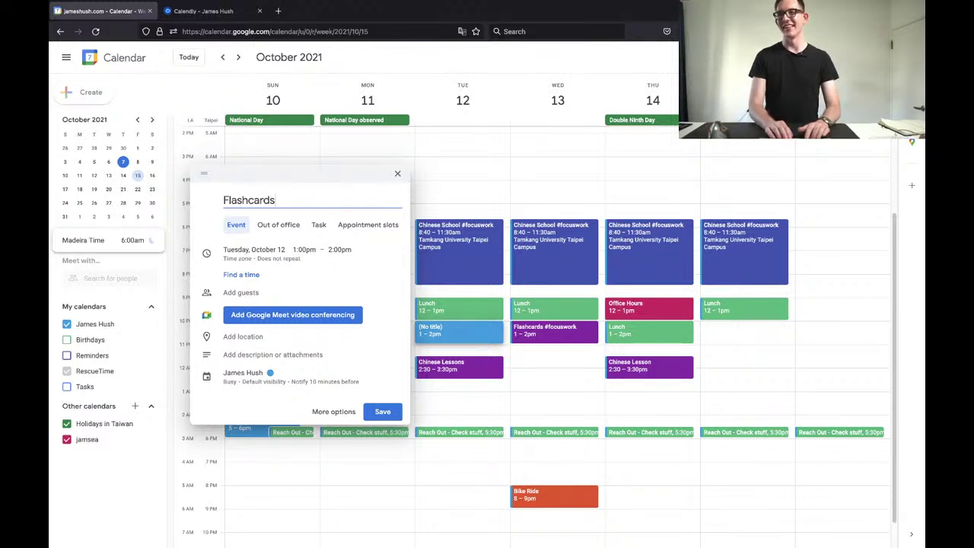
{"action": "type", "text": " #"}
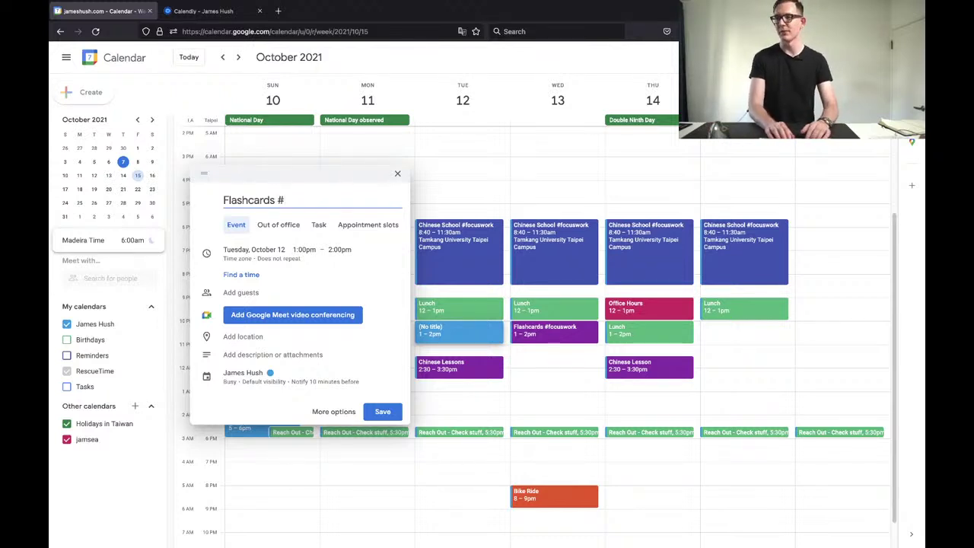
{"action": "type", "text": "focus"}
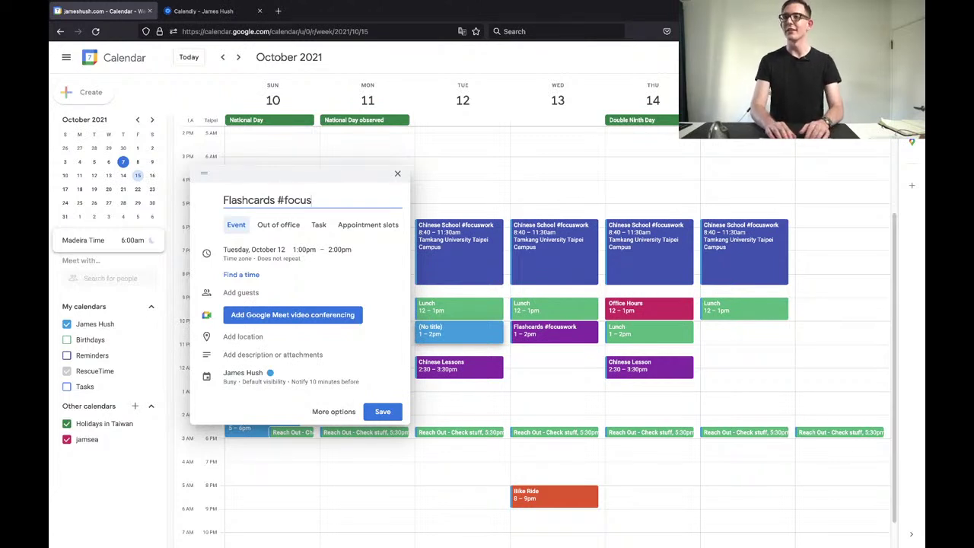
{"action": "type", "text": "work"}
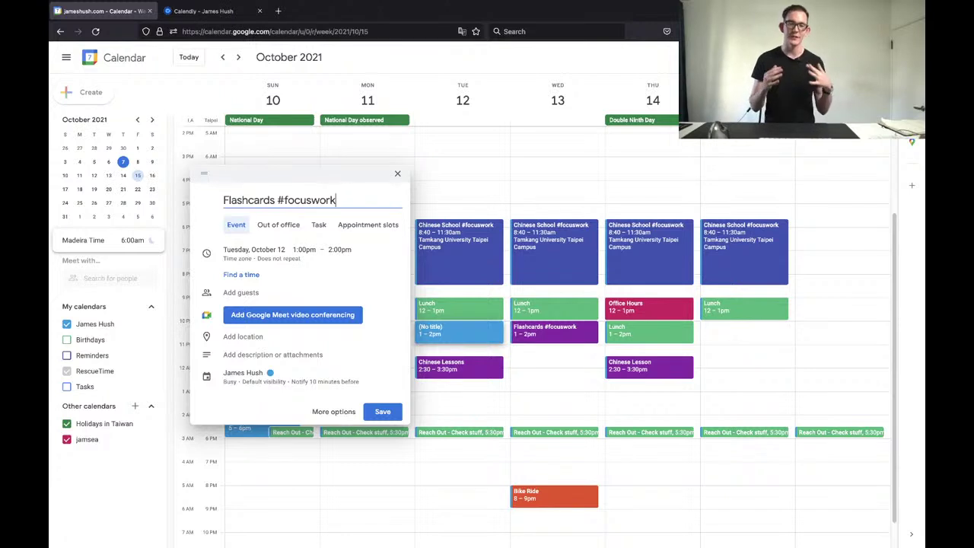
Set the October 12 Flashcards #focuswork event's color to dark purple and its availability to Free, and save it.
{"action": "left_click", "coordinate": [271, 381]}
{"action": "left_click", "coordinate": [287, 381]}
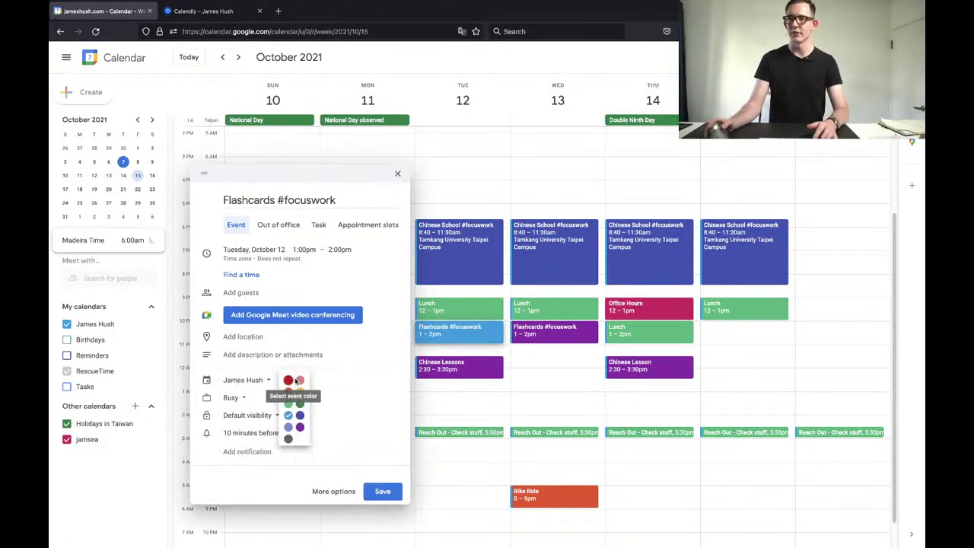
{"action": "left_click", "coordinate": [296, 409]}
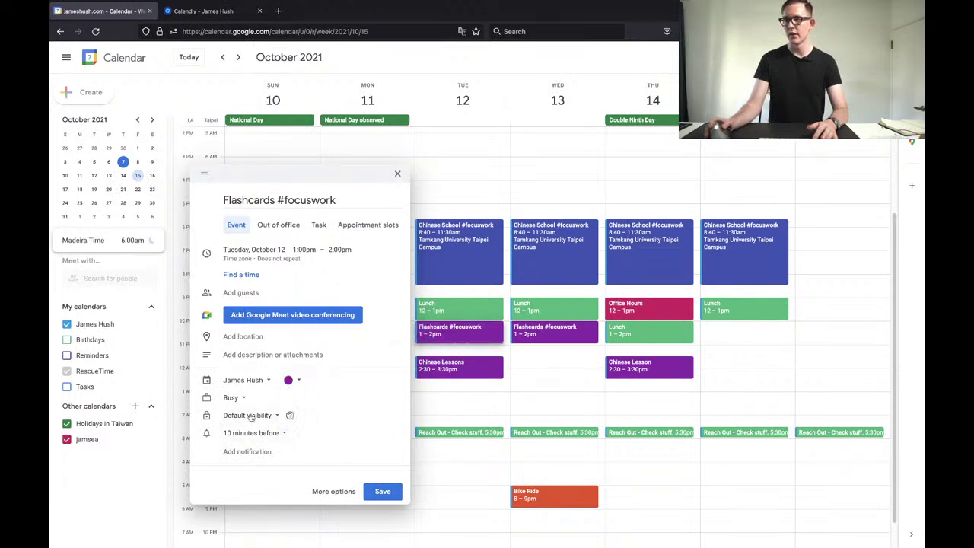
{"action": "left_click", "coordinate": [232, 398]}
{"action": "left_click", "coordinate": [242, 415]}
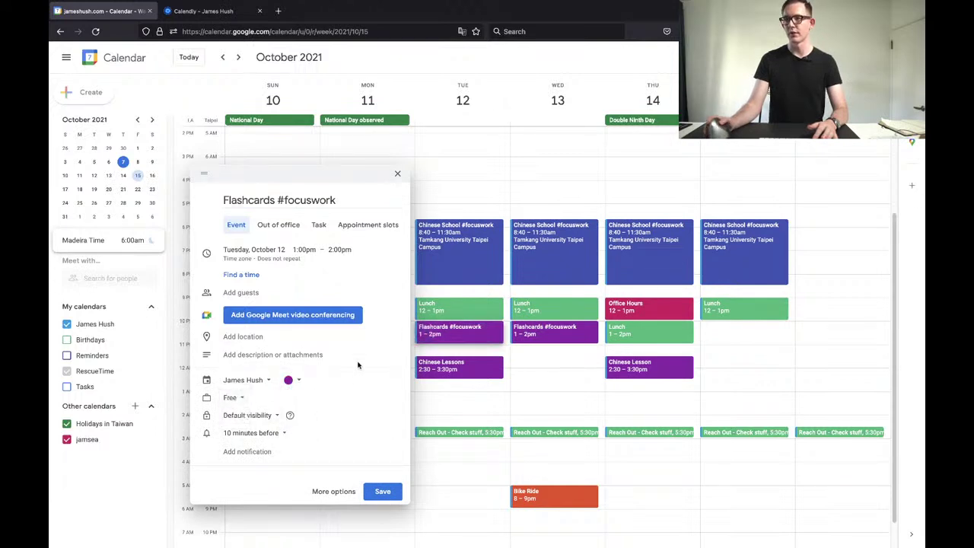
{"action": "left_click", "coordinate": [381, 491]}
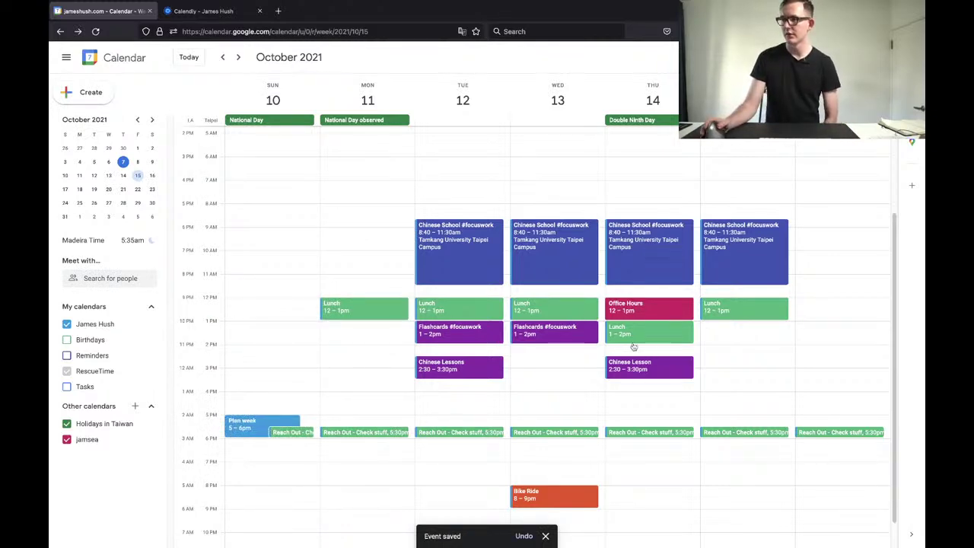
Start a dark purple event titled "Flash cards #focuswork" on Thursday, October 14 from 4:00 to 5:00pm.
{"action": "left_click", "coordinate": [661, 398]}
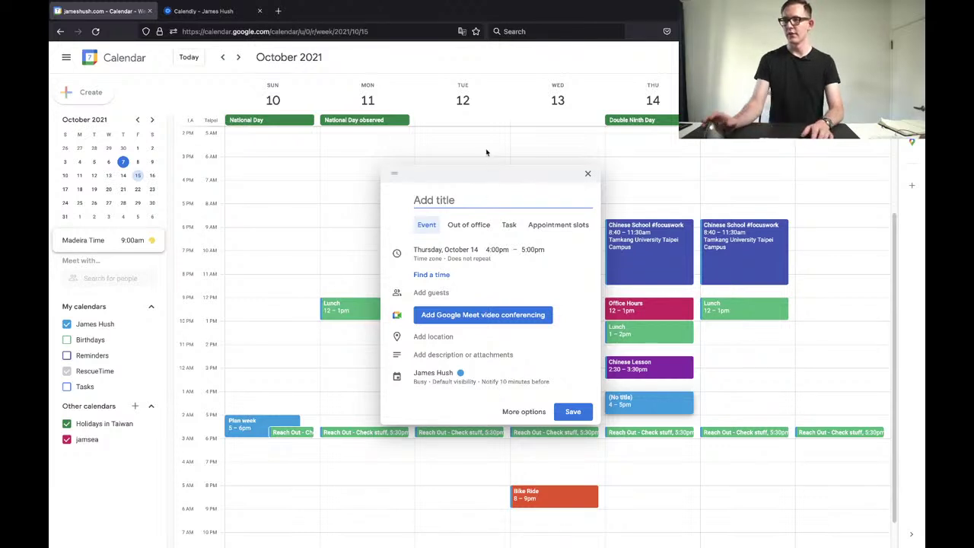
{"action": "mouse_move", "coordinate": [661, 367]}
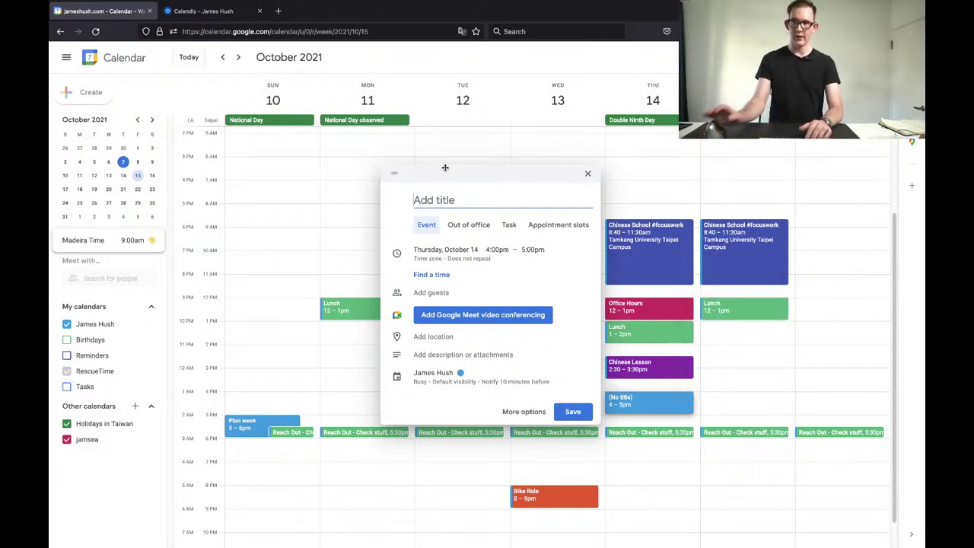
{"action": "left_click", "coordinate": [467, 372]}
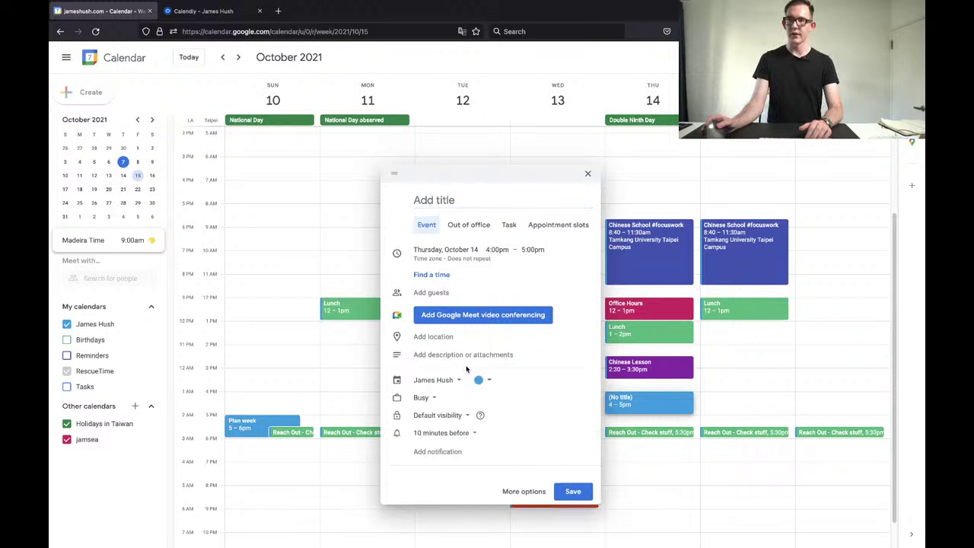
{"action": "left_click", "coordinate": [479, 380]}
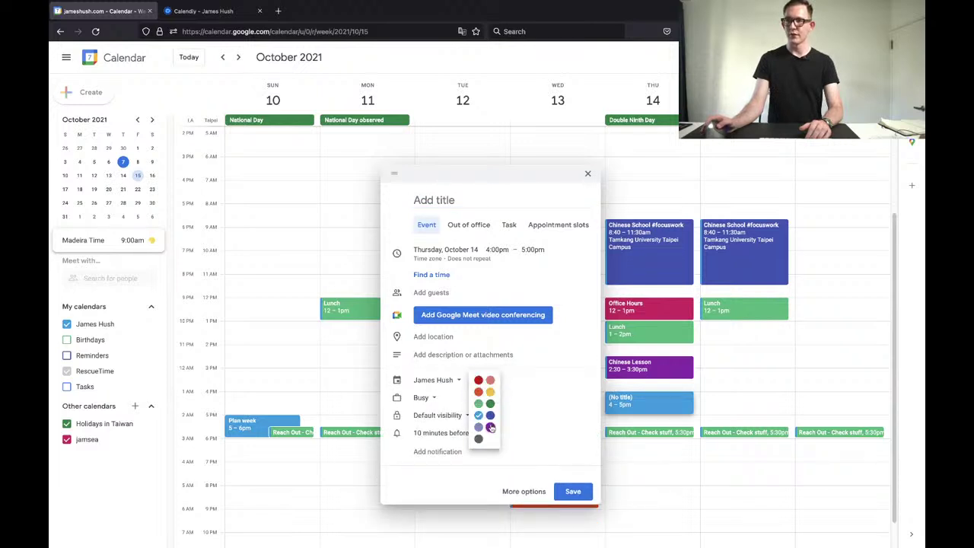
{"action": "left_click", "coordinate": [491, 428]}
{"action": "left_click", "coordinate": [461, 196]}
{"action": "type", "text": "Fl"}
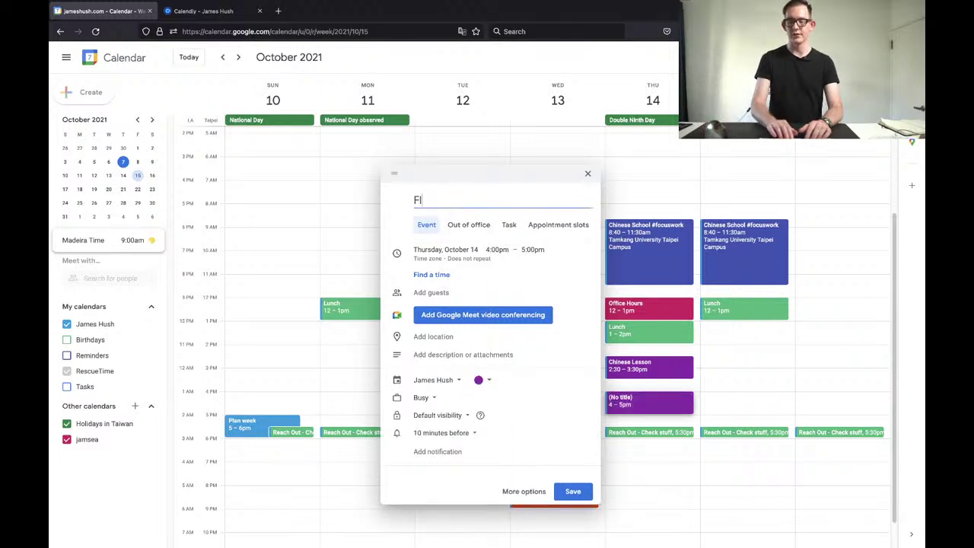
{"action": "type", "text": "ash cards #focuse"}
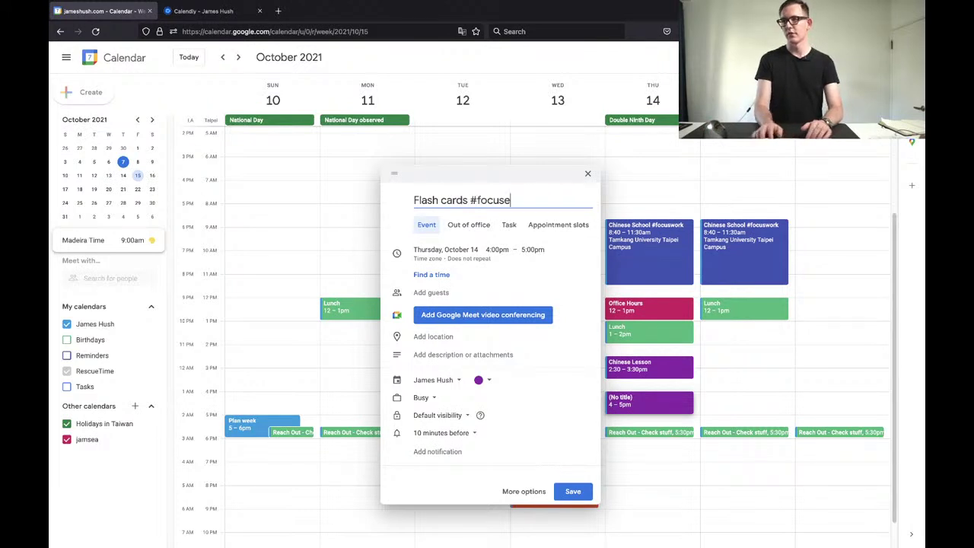
{"action": "key", "text": "BackSpace"}
{"action": "type", "text": "work"}
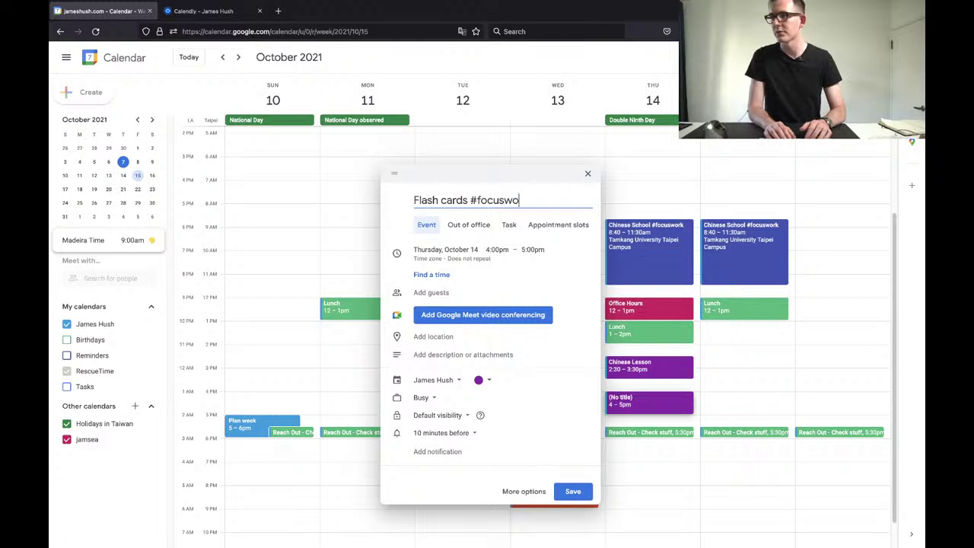
Save the October 14 Flash cards #focuswork event with availability set to Free, and move it to 3:45–4:45pm.
{"action": "left_click", "coordinate": [431, 404]}
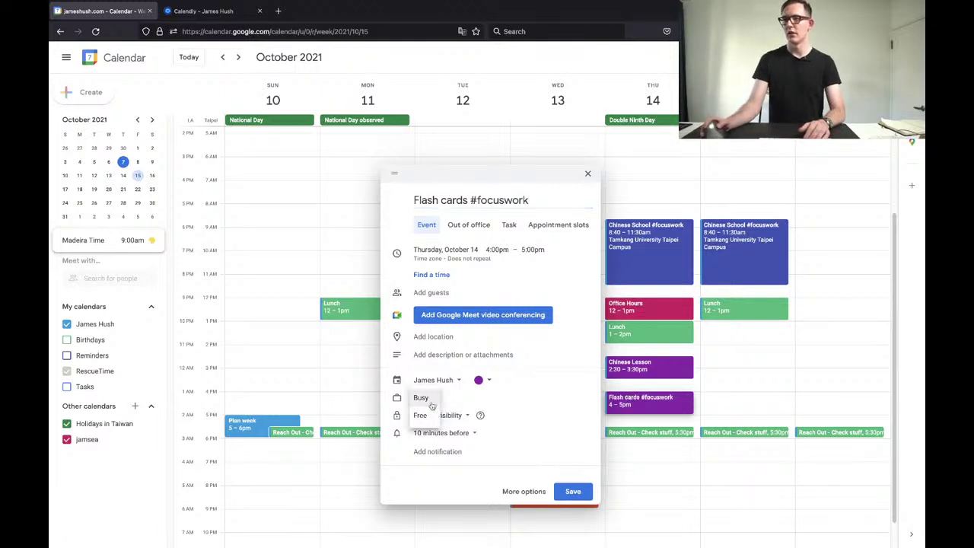
{"action": "left_click", "coordinate": [431, 415]}
{"action": "left_click", "coordinate": [572, 491]}
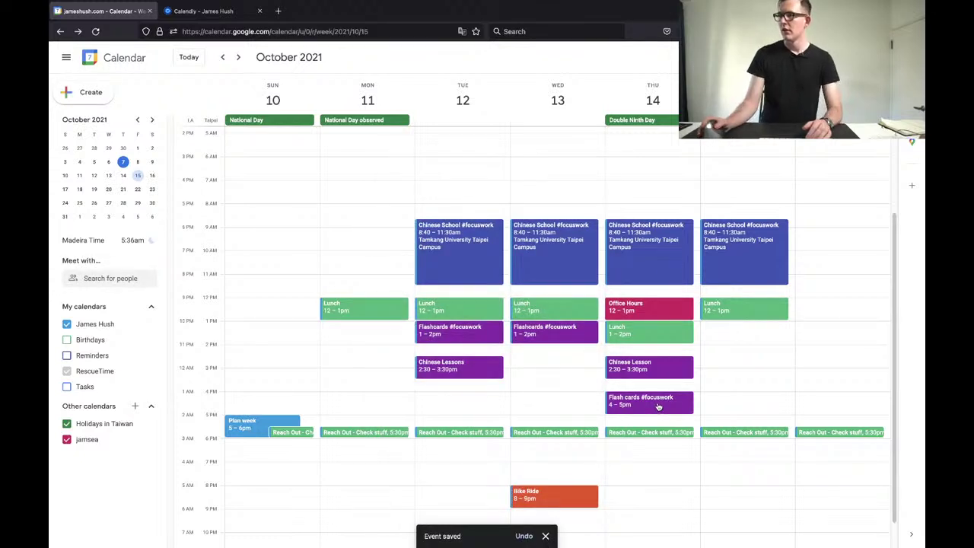
{"action": "left_click_drag", "start_coordinate": [659, 404], "coordinate": [659, 396]}
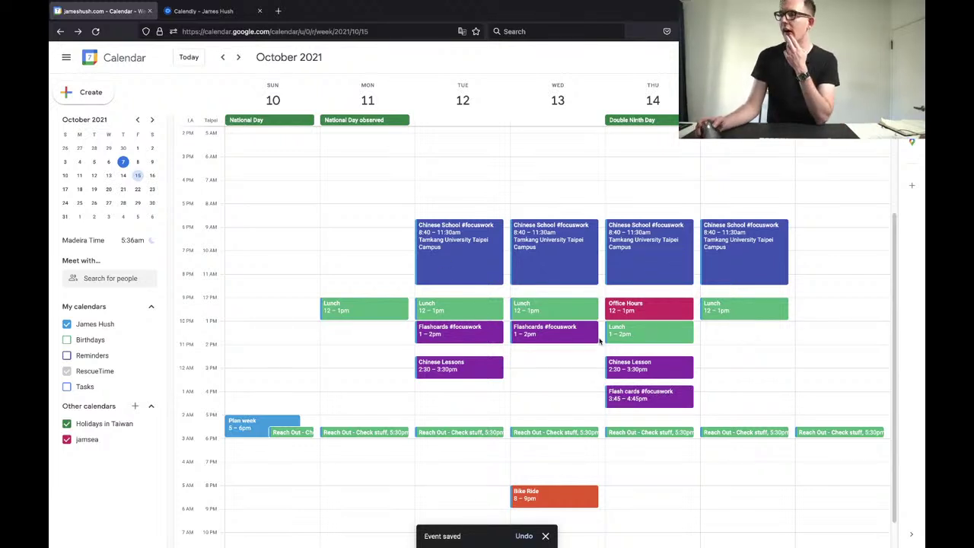
Start an event titled "Flashcards #focuswork" on Friday, October 15 from 1:00 to 2:00pm.
{"action": "left_click", "coordinate": [763, 337]}
{"action": "left_click", "coordinate": [772, 313]}
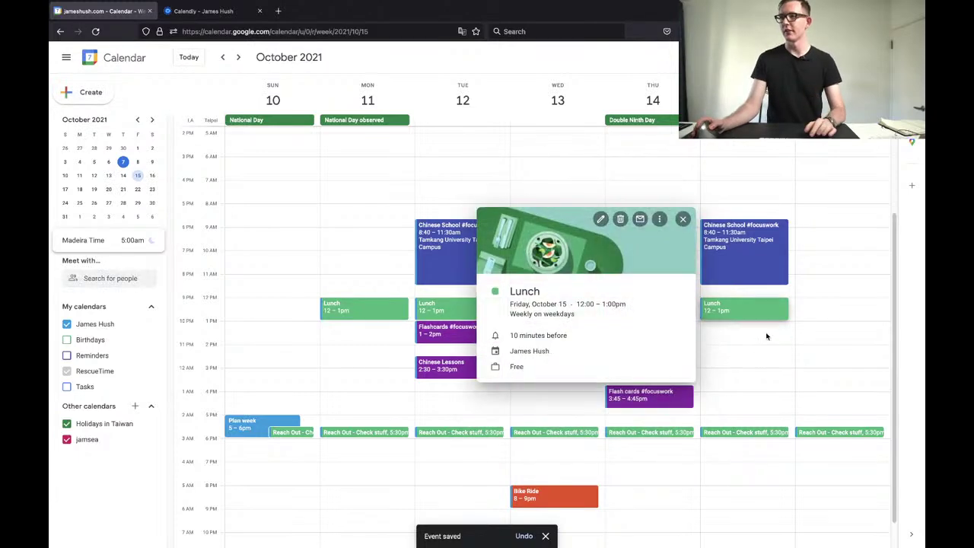
{"action": "left_click", "coordinate": [766, 336]}
{"action": "left_click", "coordinate": [765, 335]}
{"action": "left_click", "coordinate": [756, 333]}
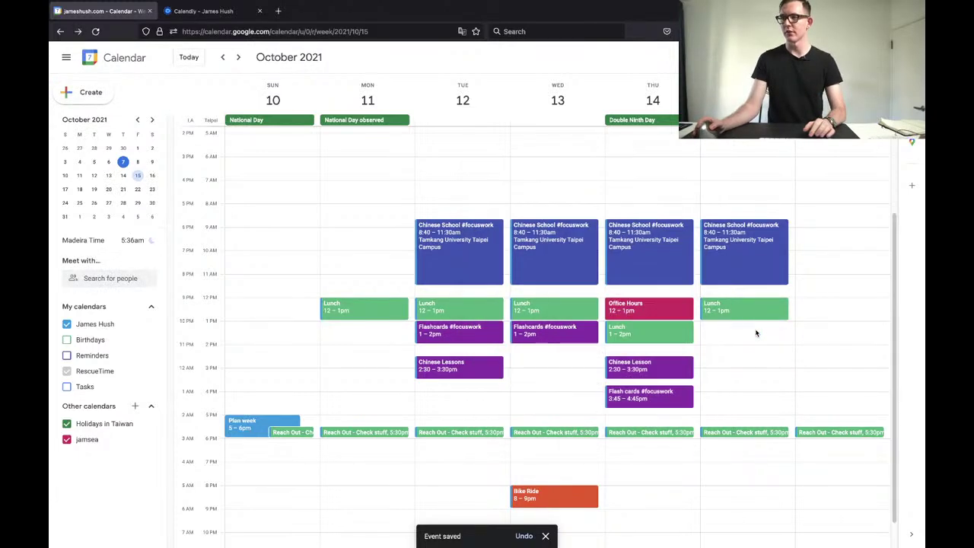
{"action": "left_click", "coordinate": [759, 332]}
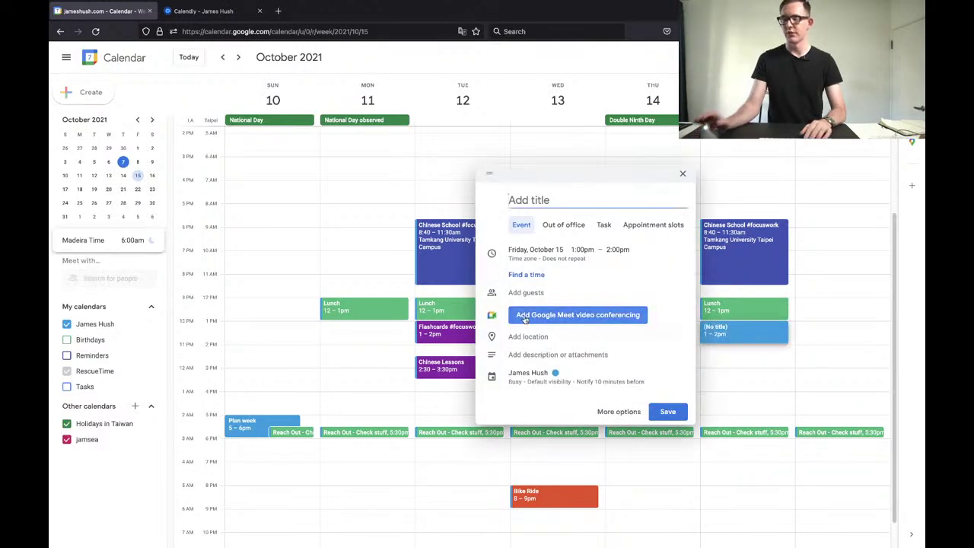
{"action": "type", "text": "Flashc"}
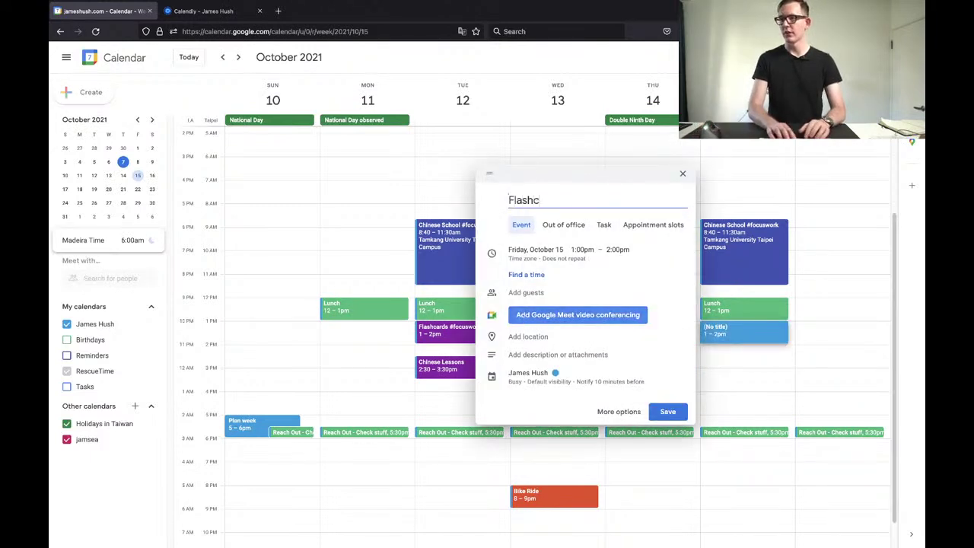
{"action": "type", "text": "ards #focuswork"}
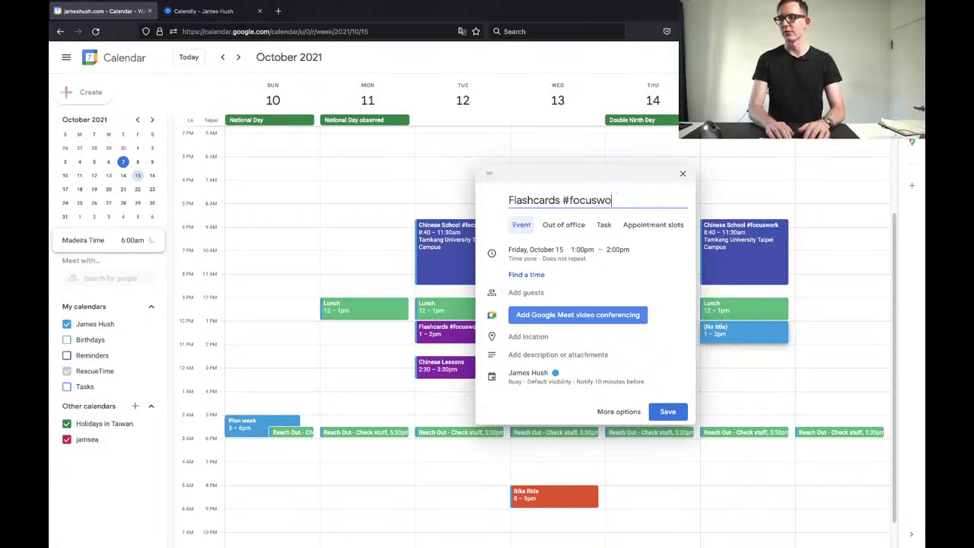
Set the October 15 Flashcards #focuswork event's color to dark purple and its availability to Free, and save it.
{"action": "left_click", "coordinate": [532, 376]}
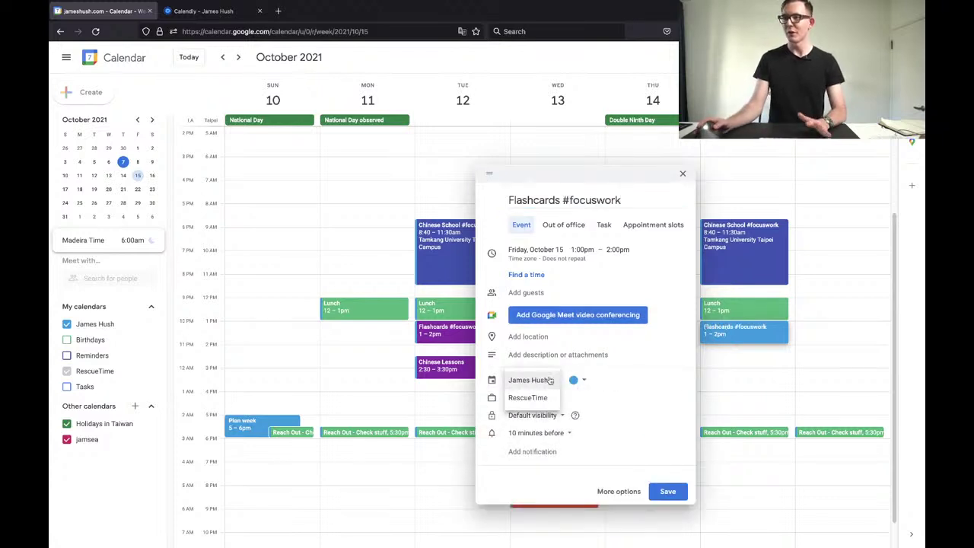
{"action": "left_click", "coordinate": [580, 381]}
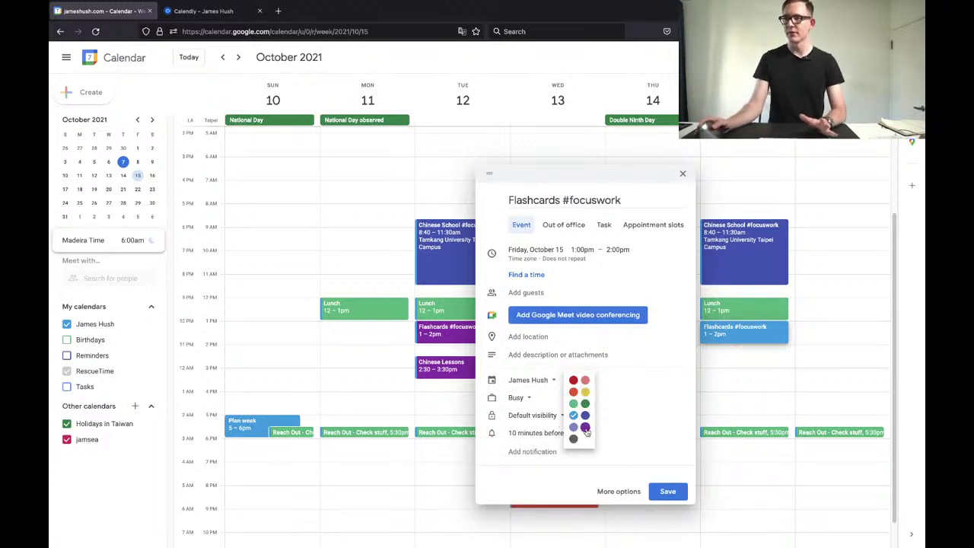
{"action": "left_click", "coordinate": [585, 427]}
{"action": "left_click", "coordinate": [529, 398]}
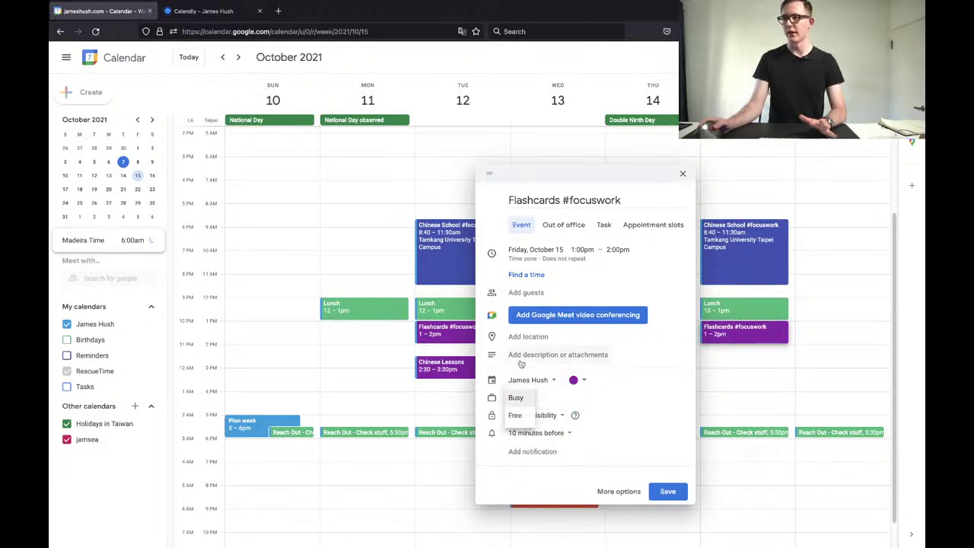
{"action": "left_click", "coordinate": [519, 415]}
{"action": "left_click", "coordinate": [659, 491]}
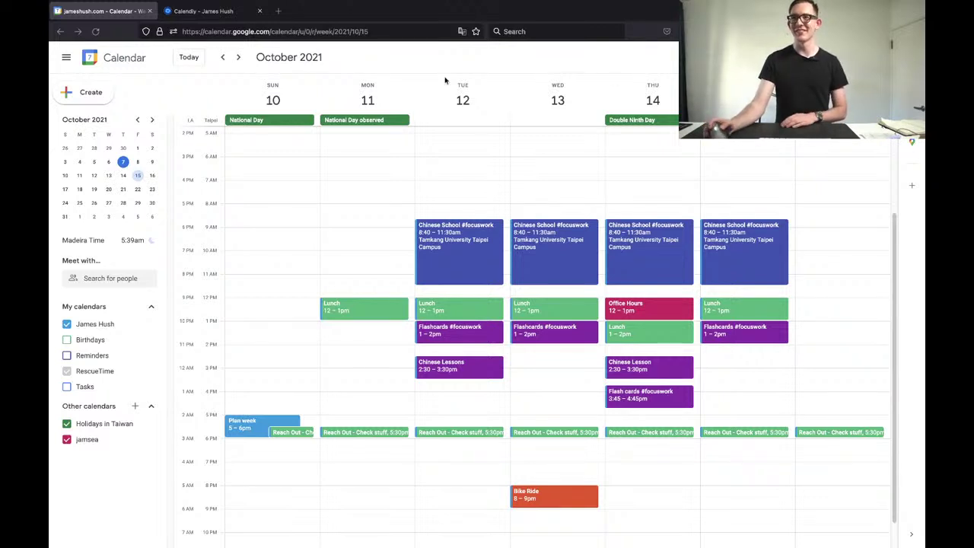
Review the week of October 3, and start an event titled "Review Next Day's Lesson" on Wednesday, October 13 from 2:00 to 3:00pm.
{"action": "left_click", "coordinate": [224, 61]}
{"action": "left_click", "coordinate": [224, 60]}
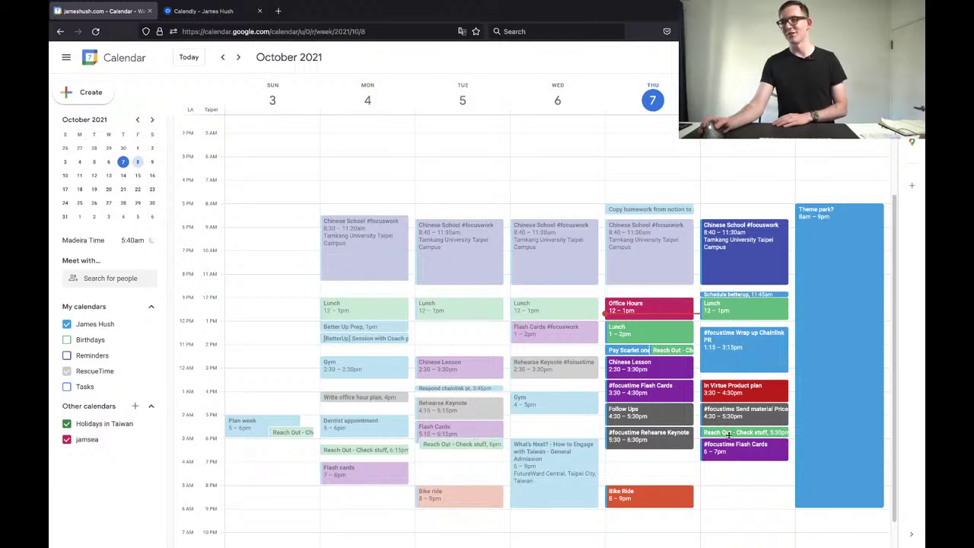
{"action": "left_click", "coordinate": [239, 57]}
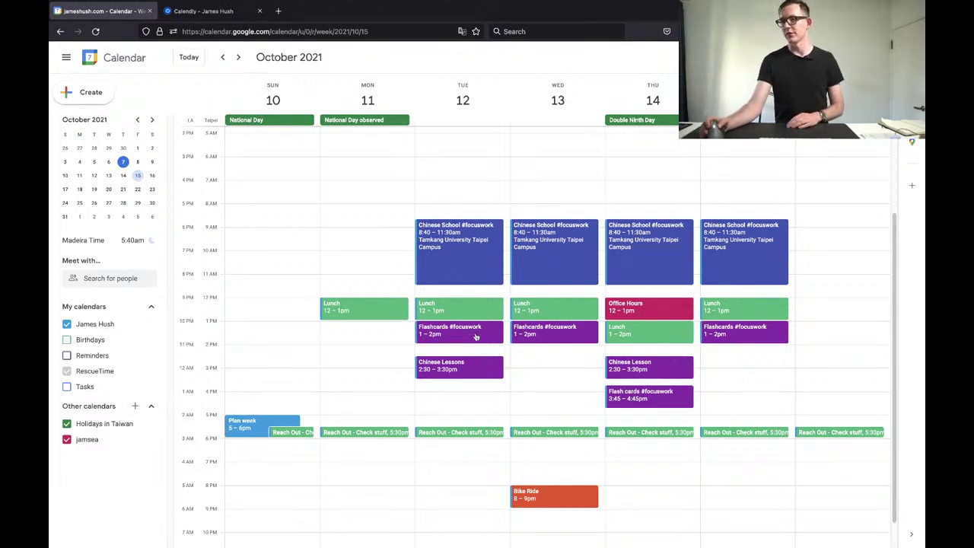
{"action": "left_click", "coordinate": [562, 354]}
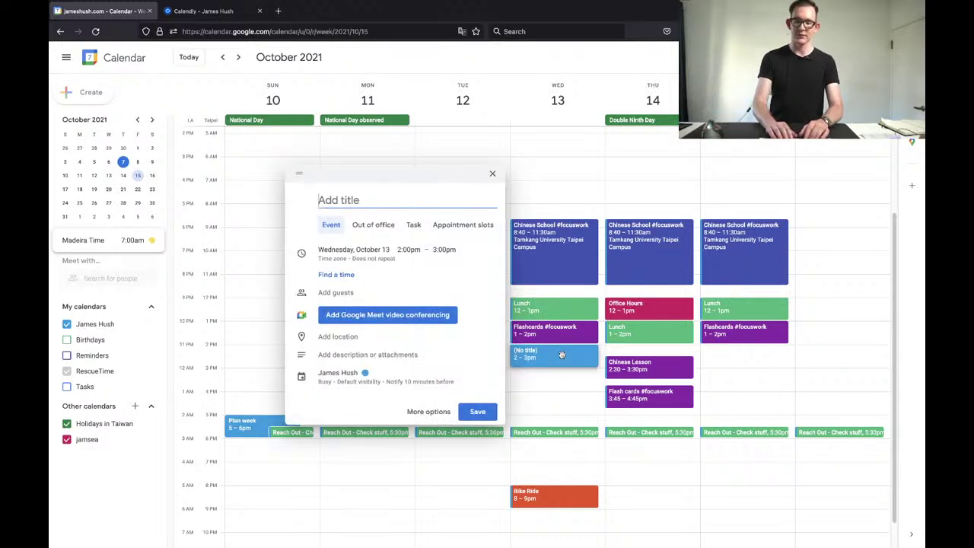
{"action": "type", "text": "Review"}
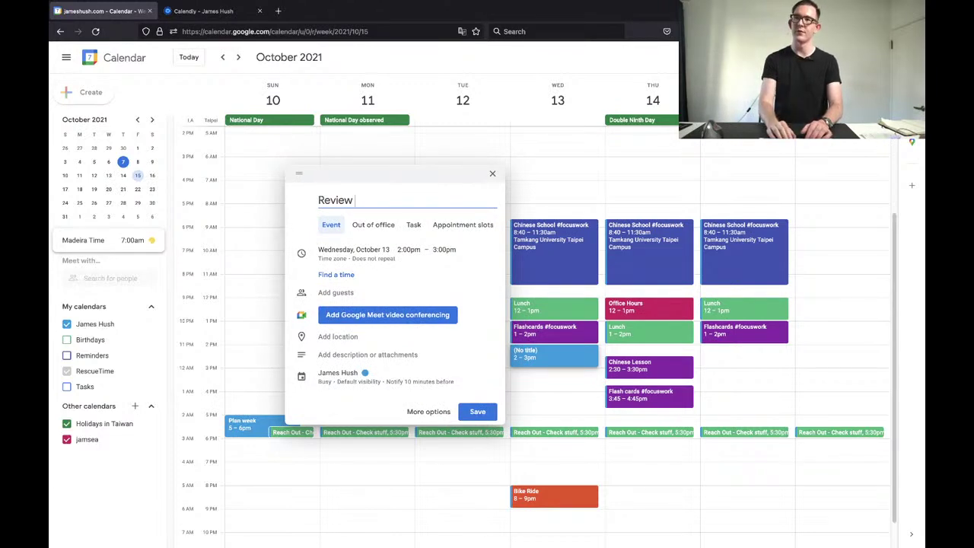
{"action": "type", "text": " Next Day's"}
{"action": "key", "text": "BackSpace"}
{"action": "key", "text": "BackSpace"}
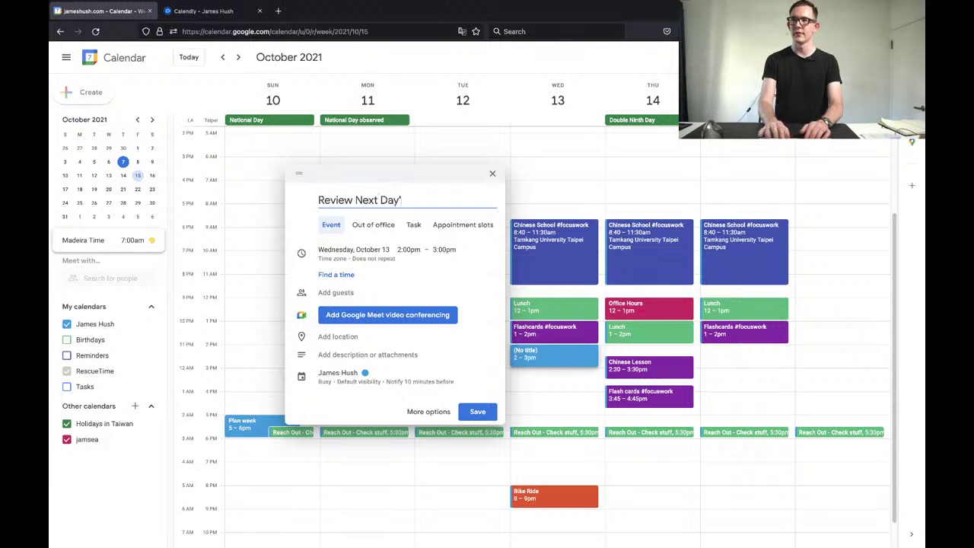
{"action": "type", "text": "s Lesson"}
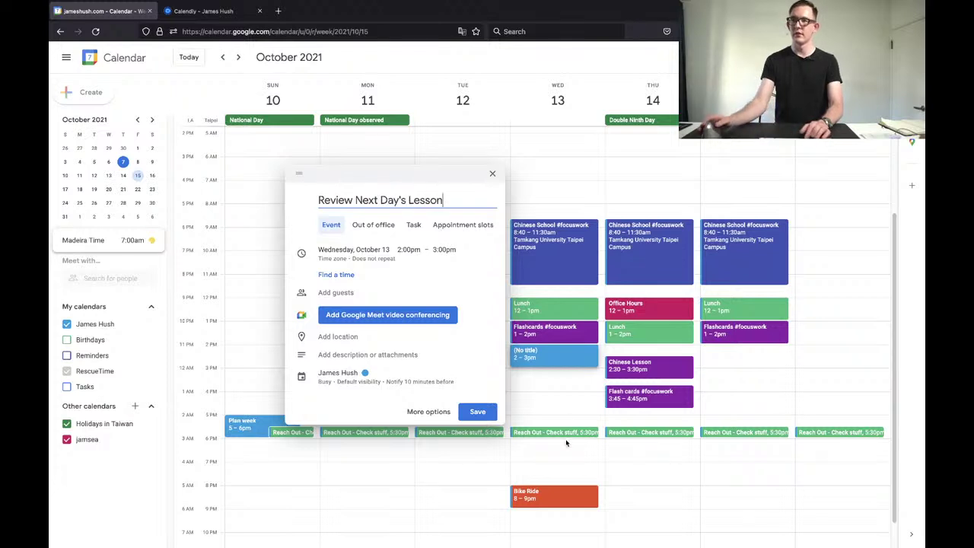
Set the Review Next Day's Lesson event's color to dark purple and its availability to Free.
{"action": "left_click", "coordinate": [395, 376]}
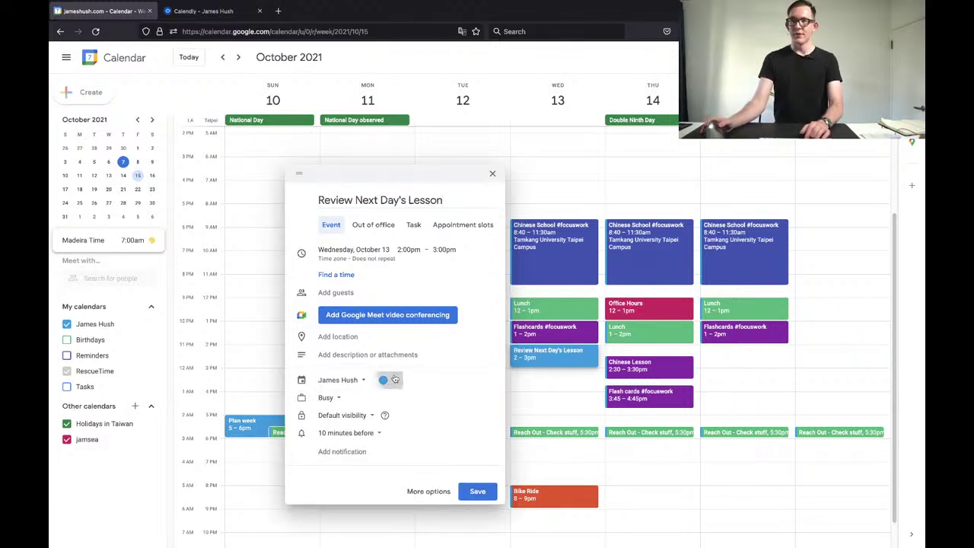
{"action": "left_click", "coordinate": [391, 379]}
{"action": "left_click", "coordinate": [397, 431]}
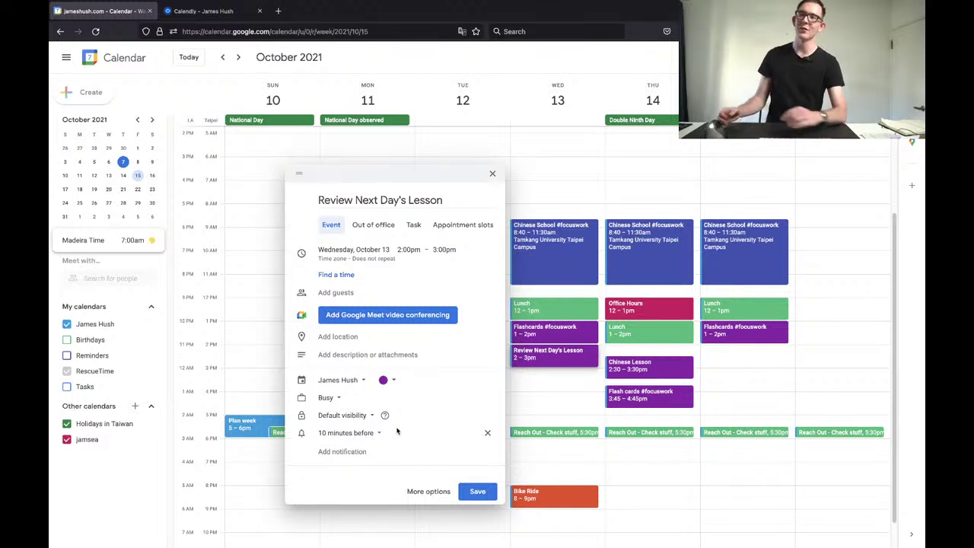
{"action": "left_click", "coordinate": [341, 400]}
{"action": "left_click", "coordinate": [325, 414]}
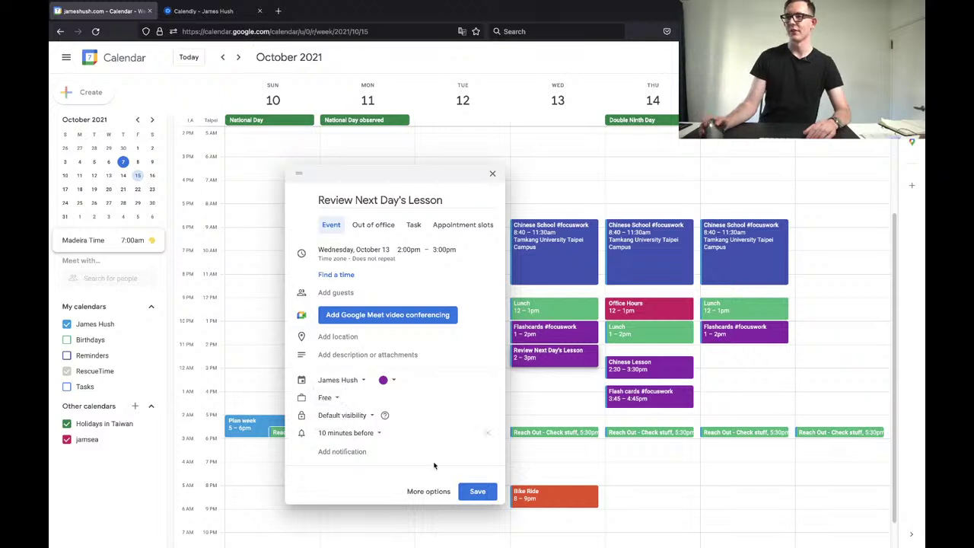
Add "#focuswork" to the end of the Review Next Day's Lesson event's title and save the event.
{"action": "left_click", "coordinate": [459, 195]}
{"action": "type", "text": "#fo"}
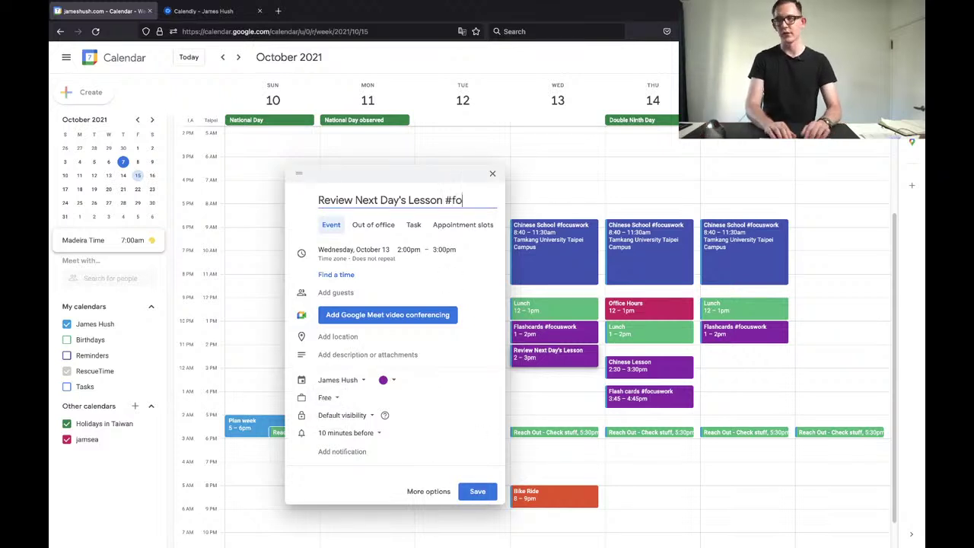
{"action": "type", "text": "cuswork"}
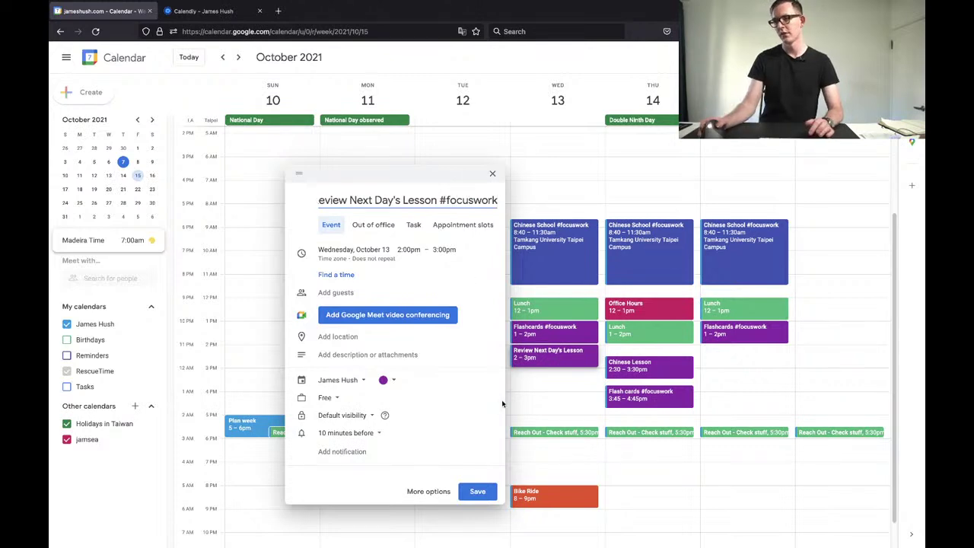
{"action": "left_click", "coordinate": [480, 491]}
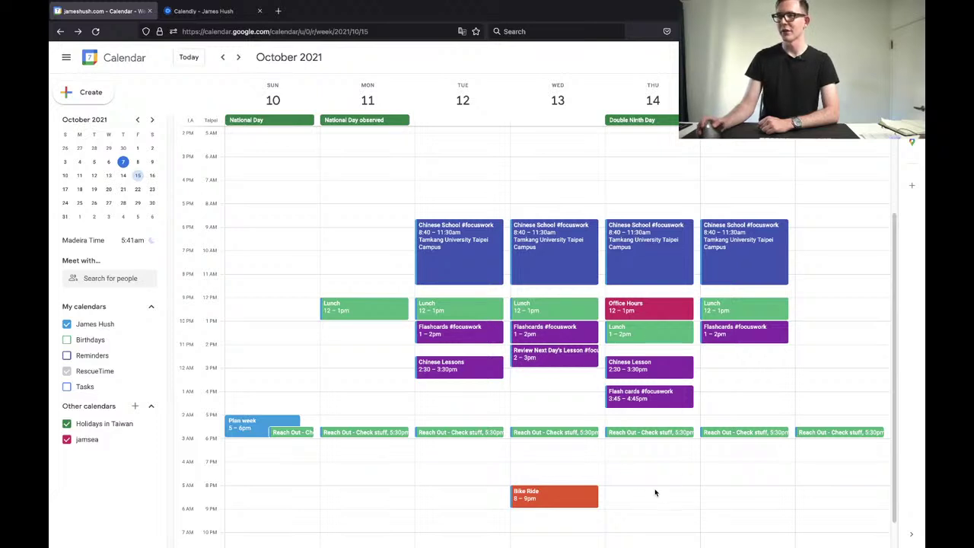
Start an event titled "Bike Ride" on Monday, October 11 from 8:00 to 9:00pm.
{"action": "left_click", "coordinate": [375, 497]}
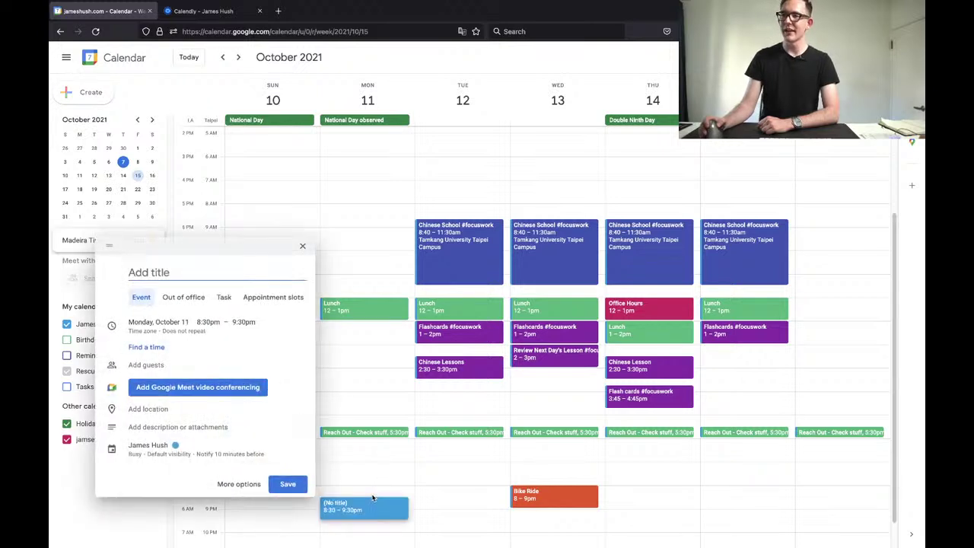
{"action": "left_click", "coordinate": [377, 489]}
{"action": "left_click", "coordinate": [376, 488]}
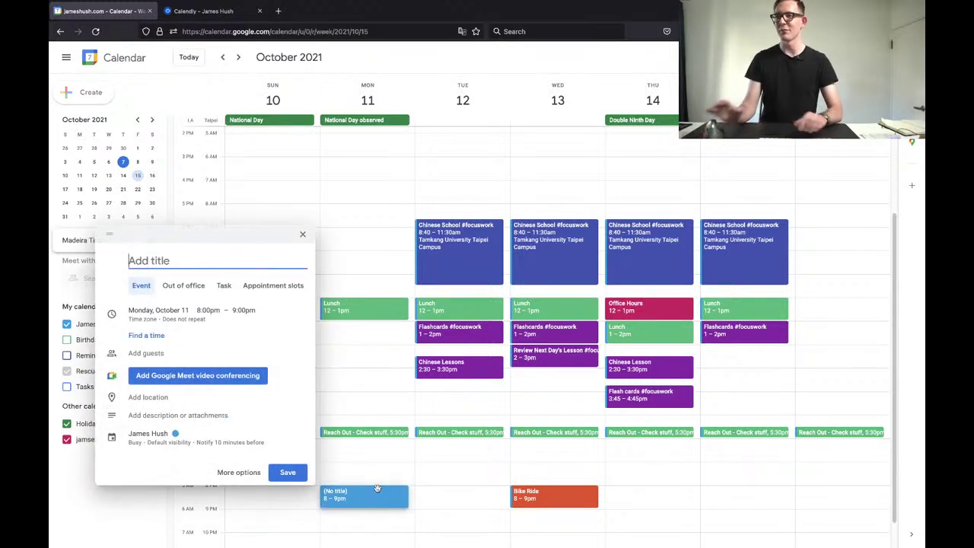
{"action": "type", "text": "Bike"}
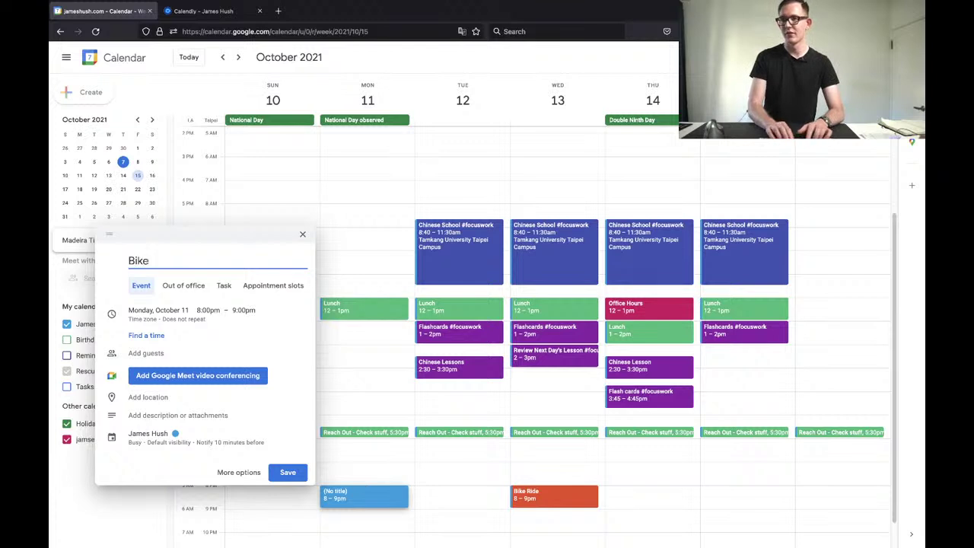
{"action": "key", "text": "BackSpace"}
{"action": "key", "text": "BackSpace"}
{"action": "key", "text": "BackSpace"}
{"action": "key", "text": "BackSpace"}
{"action": "type", "text": "Bike Ride"}
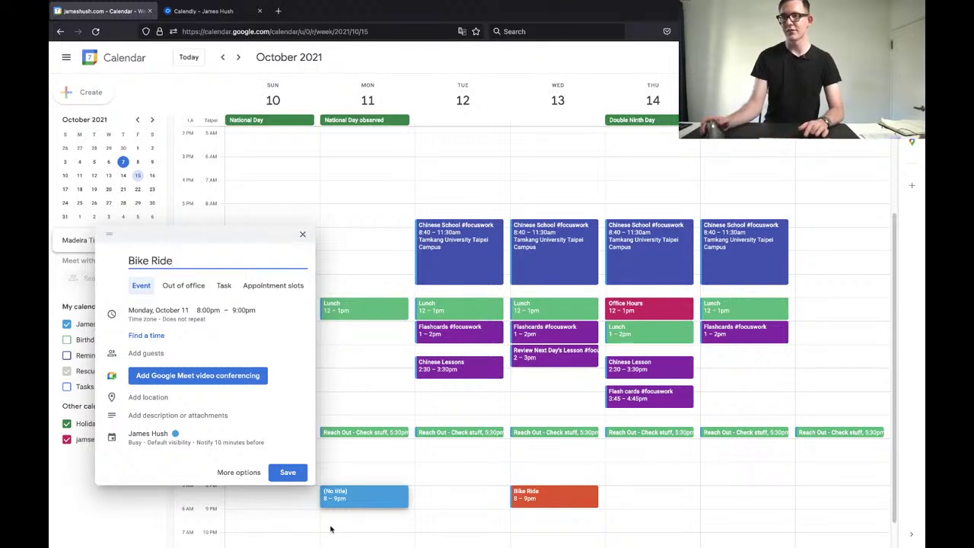
Set the October 11 Bike Ride event's color to orange-red and its availability to Free, and save it.
{"action": "left_click", "coordinate": [196, 434]}
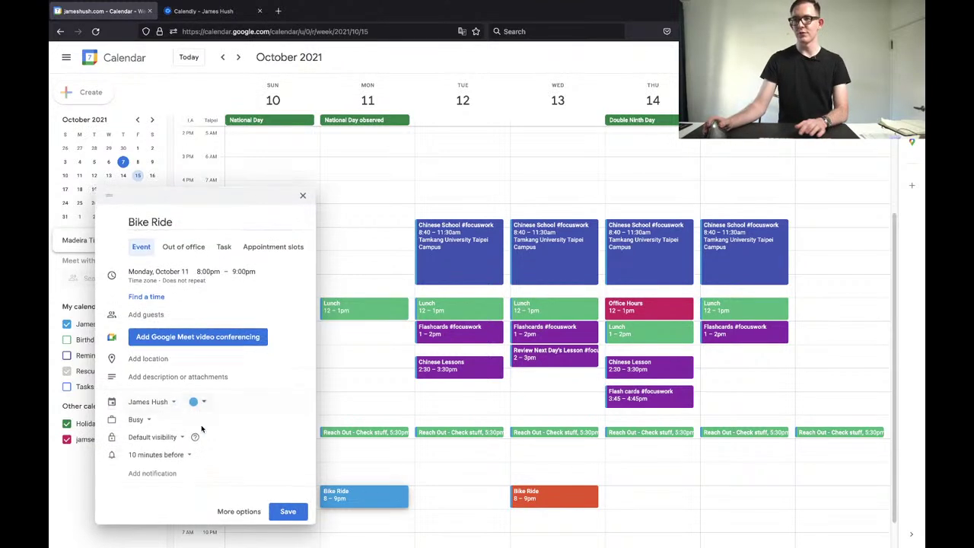
{"action": "left_click", "coordinate": [193, 400]}
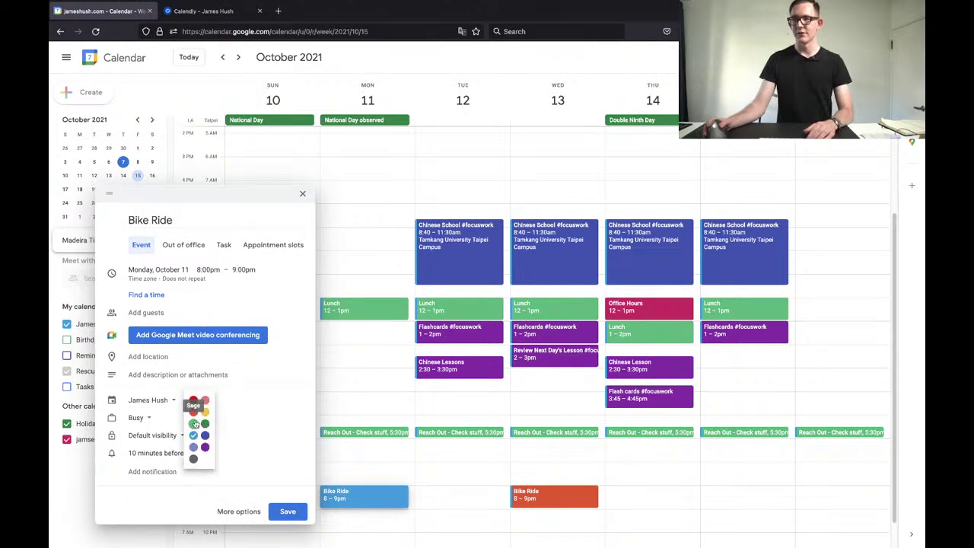
{"action": "left_click", "coordinate": [194, 400]}
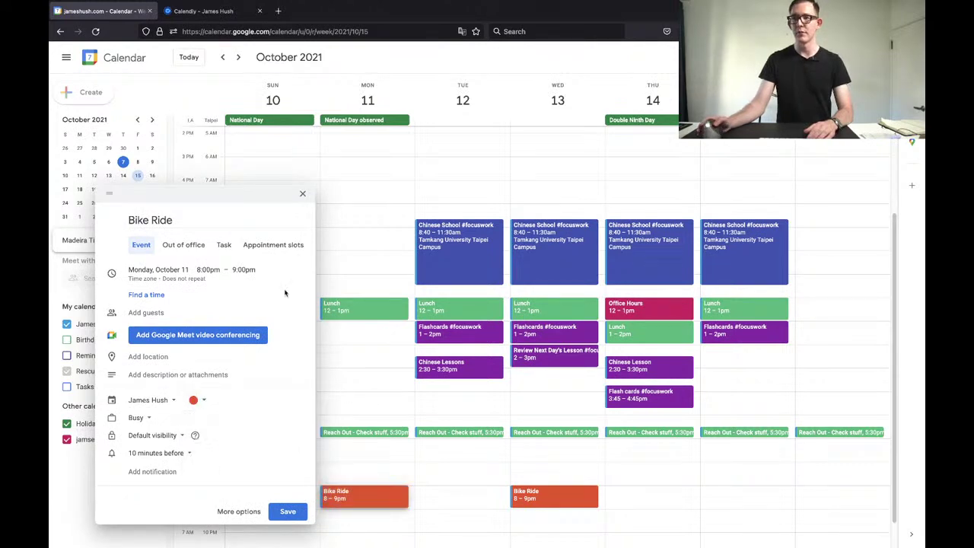
{"action": "left_click", "coordinate": [146, 420]}
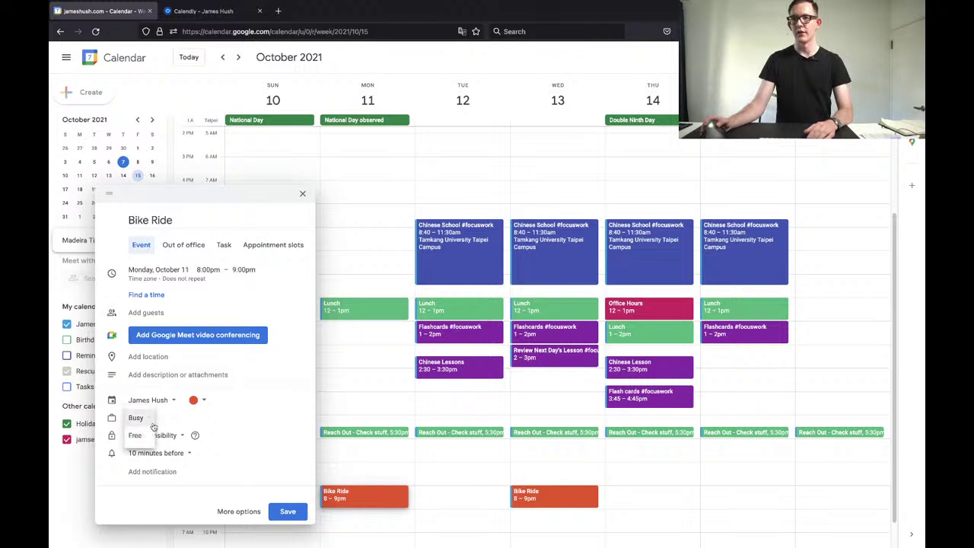
{"action": "left_click", "coordinate": [138, 435]}
{"action": "left_click", "coordinate": [288, 511]}
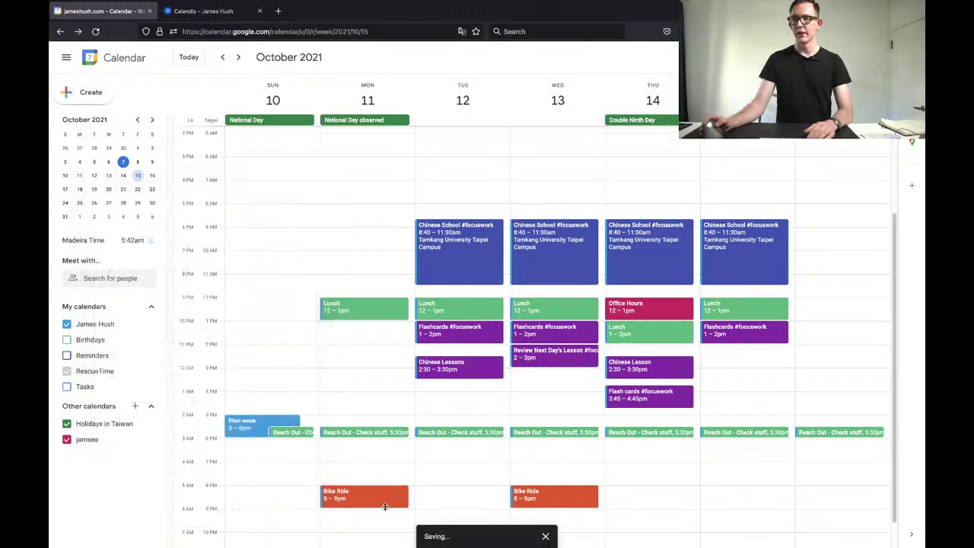
In the week of October 3, delete Thursday's #focustime Rehearse Keynote event and move that day's Follow Ups event to 5:45–6:45pm.
{"action": "left_click", "coordinate": [222, 57]}
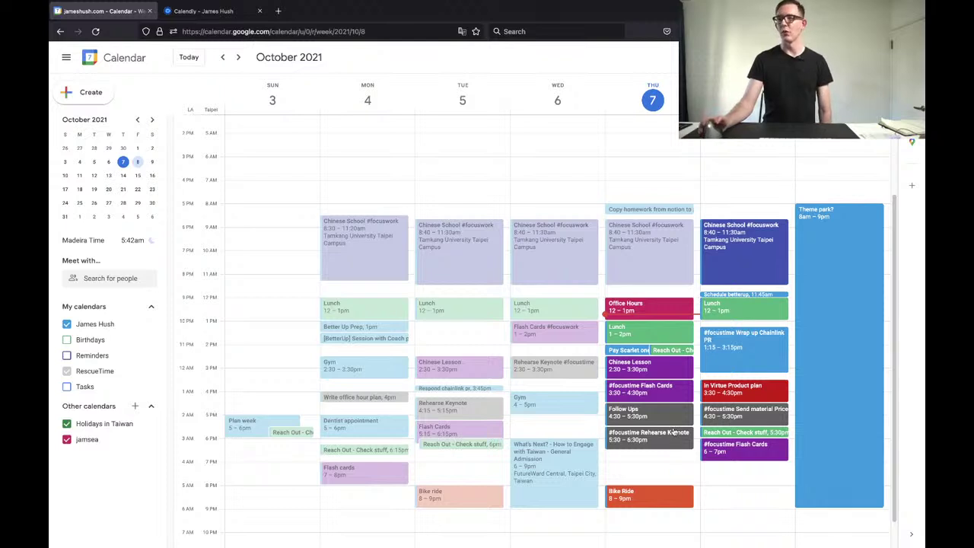
{"action": "mouse_move", "coordinate": [645, 414]}
{"action": "left_mouse_down"}
{"action": "mouse_move", "coordinate": [644, 344]}
{"action": "mouse_move", "coordinate": [647, 415]}
{"action": "left_mouse_up"}
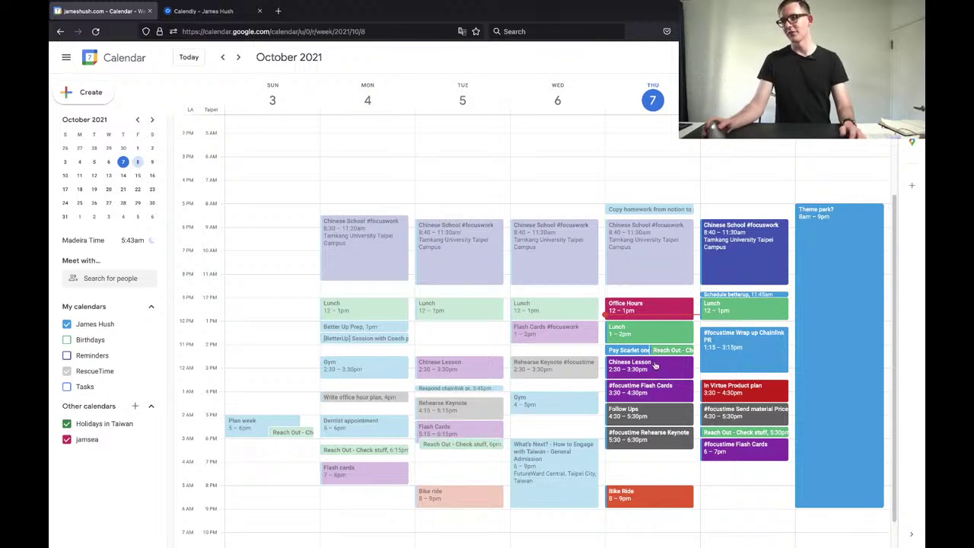
{"action": "right_click", "coordinate": [649, 441]}
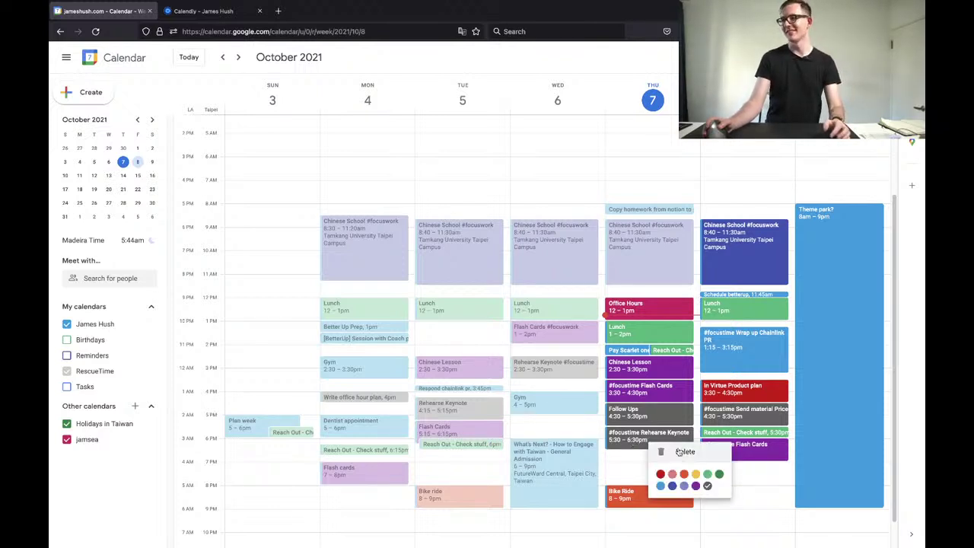
{"action": "left_click", "coordinate": [680, 453]}
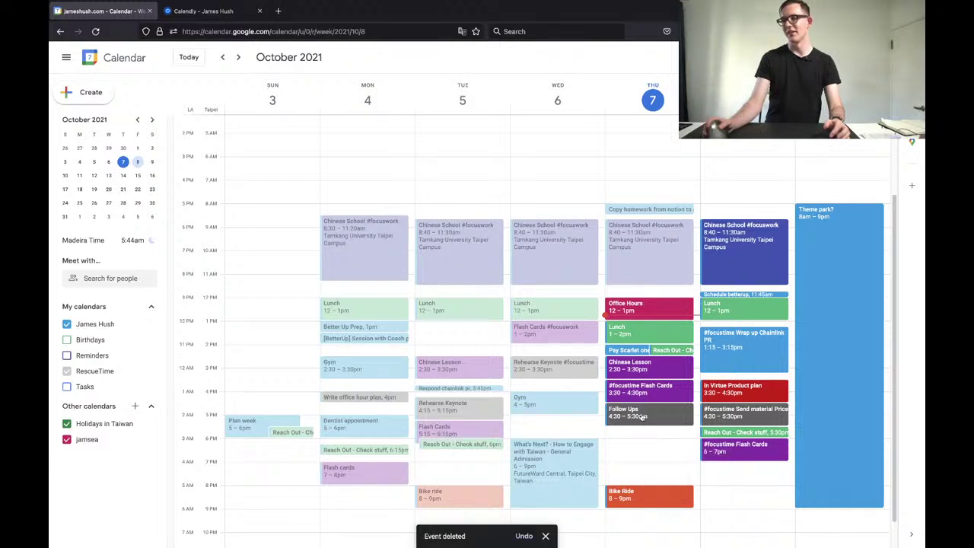
{"action": "left_click_drag", "start_coordinate": [642, 415], "coordinate": [641, 445]}
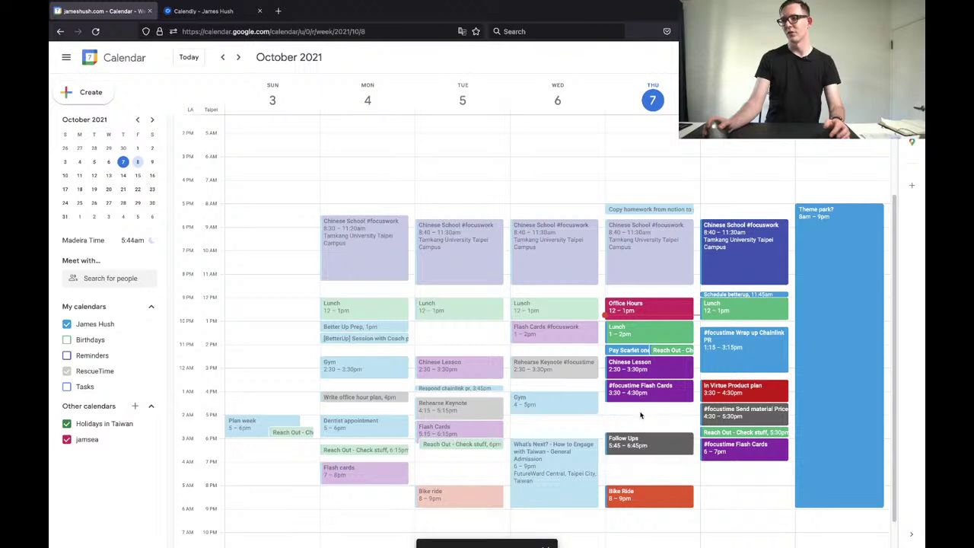
Start an event titled "Study next days lesson" on Thursday, October 7 from 4:30 to 5:30pm.
{"action": "left_click", "coordinate": [641, 415]}
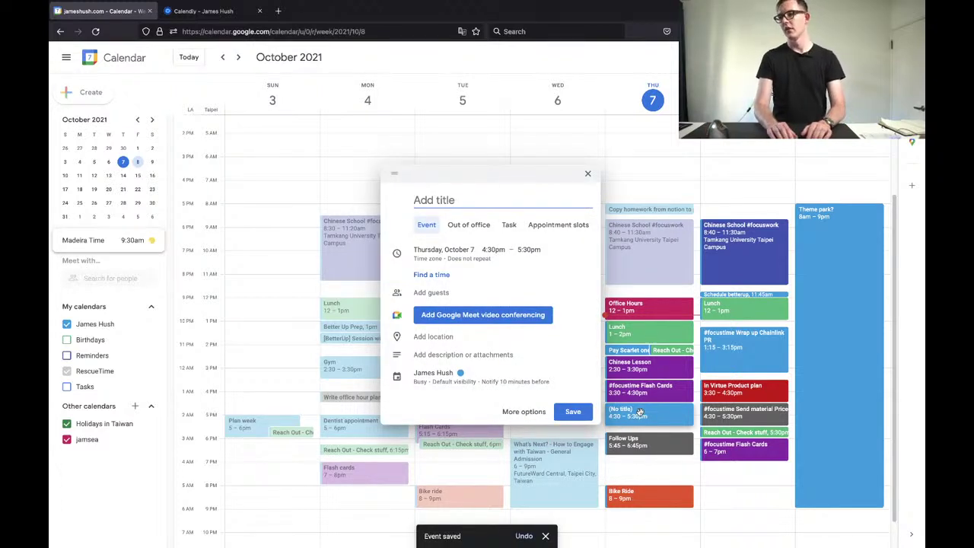
{"action": "type", "text": "Study next day"}
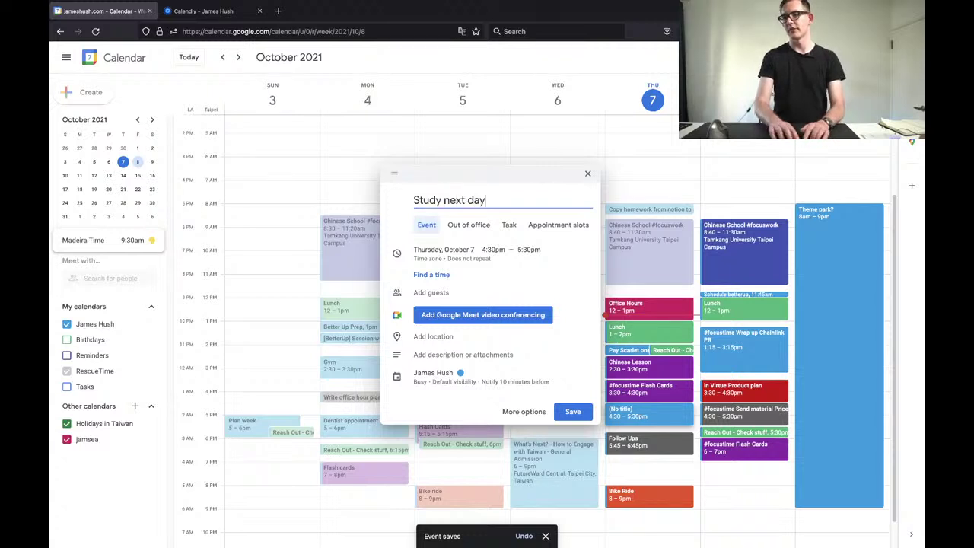
{"action": "type", "text": "s lesson"}
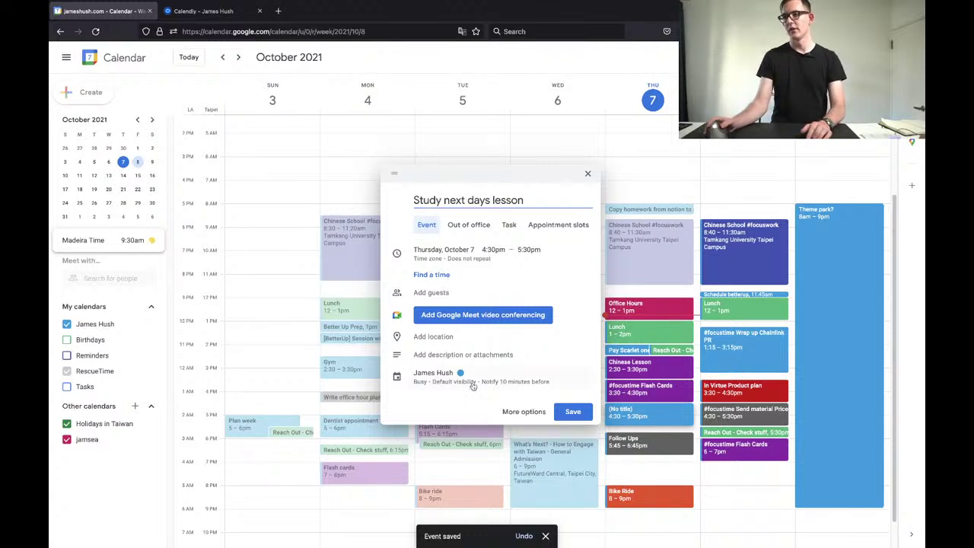
Color the Study next days lesson event dark purple, add "#focuswork" to the end of its title, and save it.
{"action": "left_click", "coordinate": [473, 384]}
{"action": "left_click", "coordinate": [478, 380]}
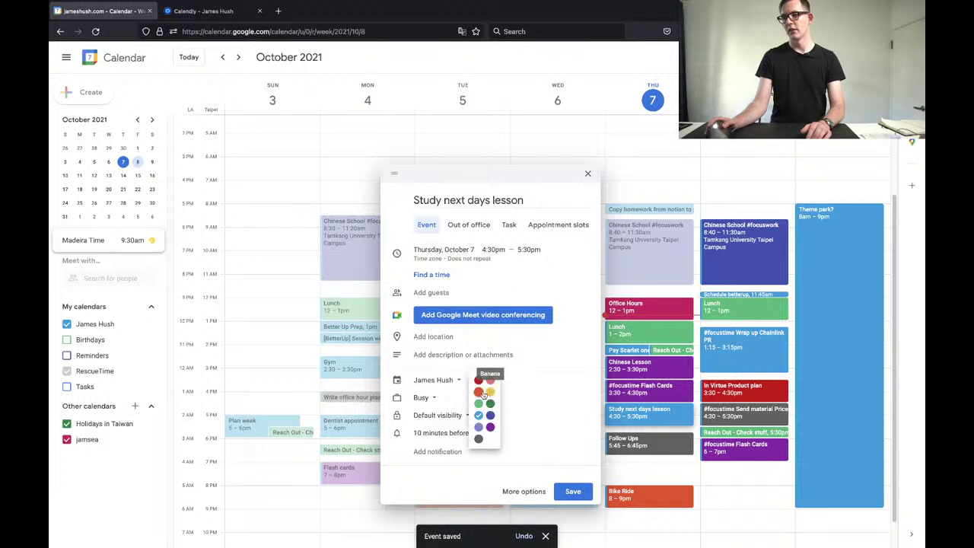
{"action": "left_click", "coordinate": [489, 428]}
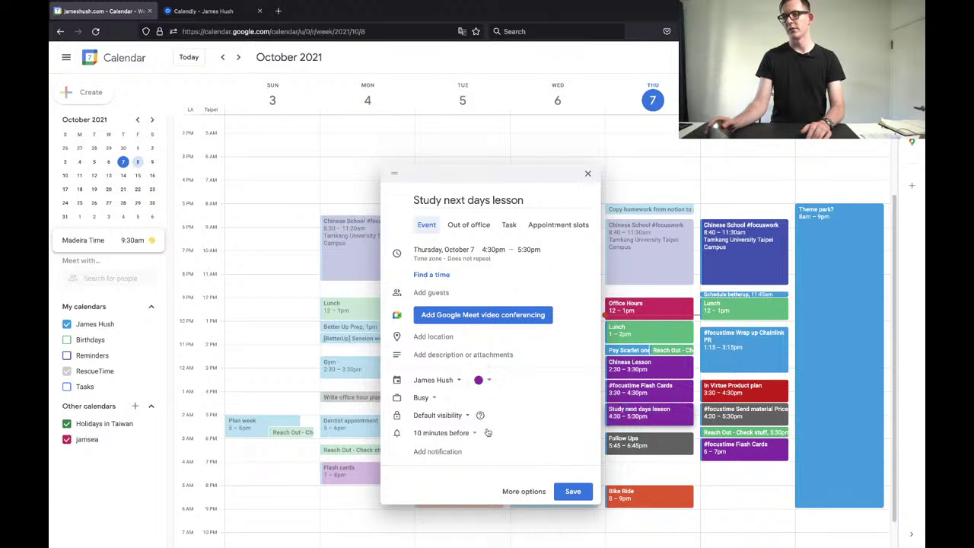
{"action": "left_click", "coordinate": [534, 197]}
{"action": "type", "text": "#focuswork"}
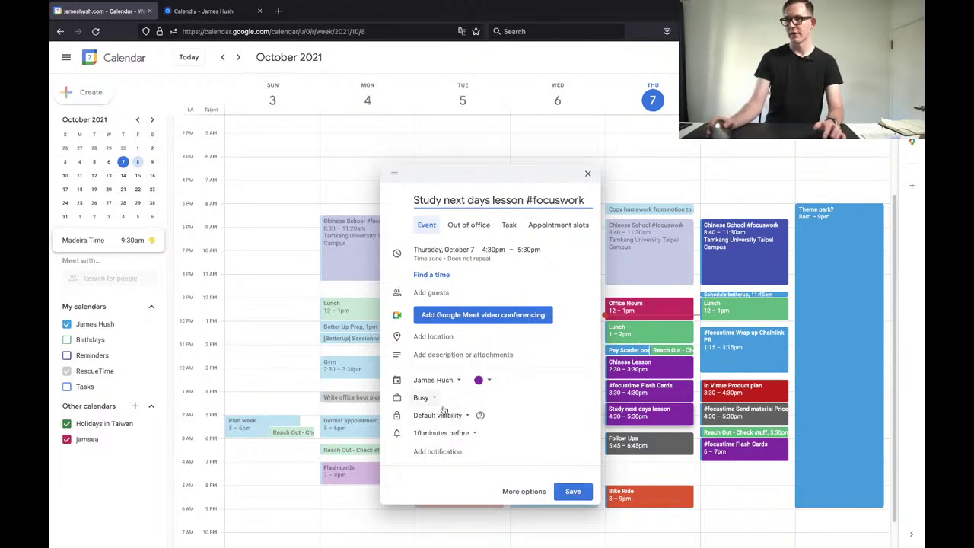
{"action": "left_click", "coordinate": [573, 492]}
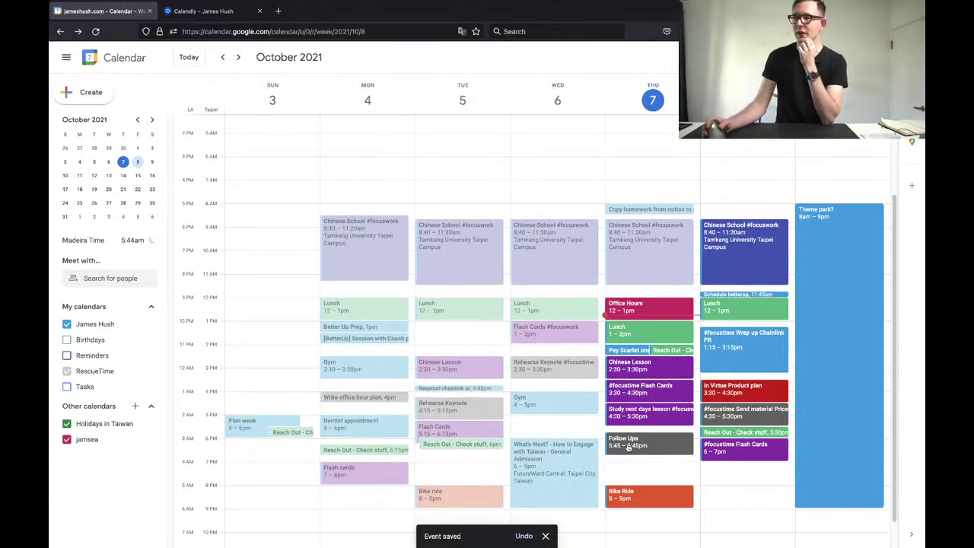
Move the October 7 Follow Ups event to 6:00–7:00pm, and view the details of that day's Chinese School #focuswork event.
{"action": "mouse_move", "coordinate": [628, 447]}
{"action": "left_mouse_down"}
{"action": "mouse_move", "coordinate": [627, 435]}
{"action": "mouse_move", "coordinate": [629, 451]}
{"action": "left_mouse_up"}
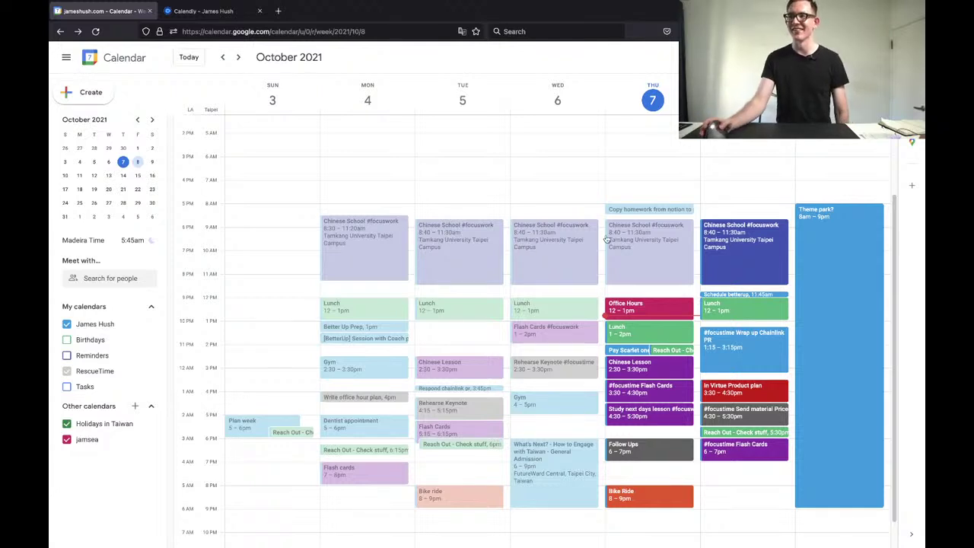
{"action": "left_click", "coordinate": [651, 241]}
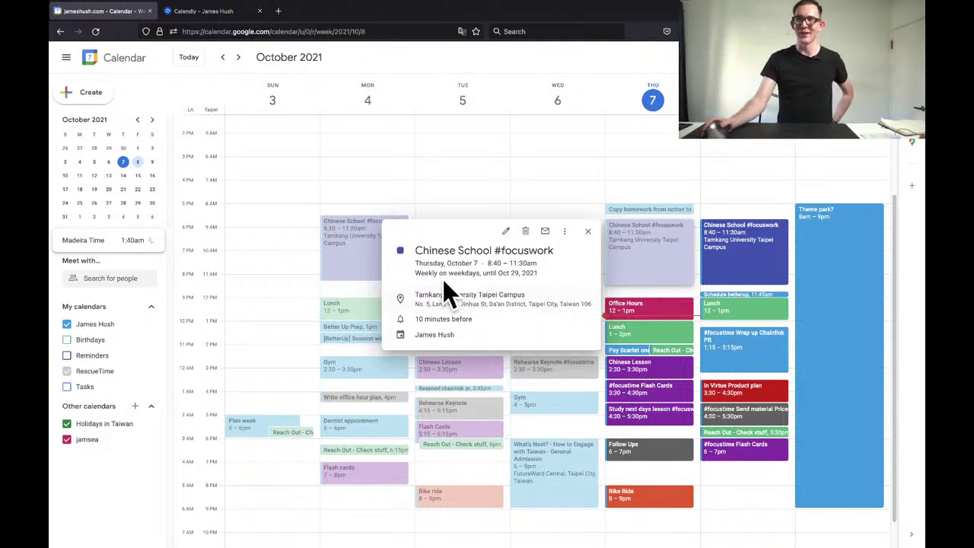
{"action": "left_click", "coordinate": [652, 287]}
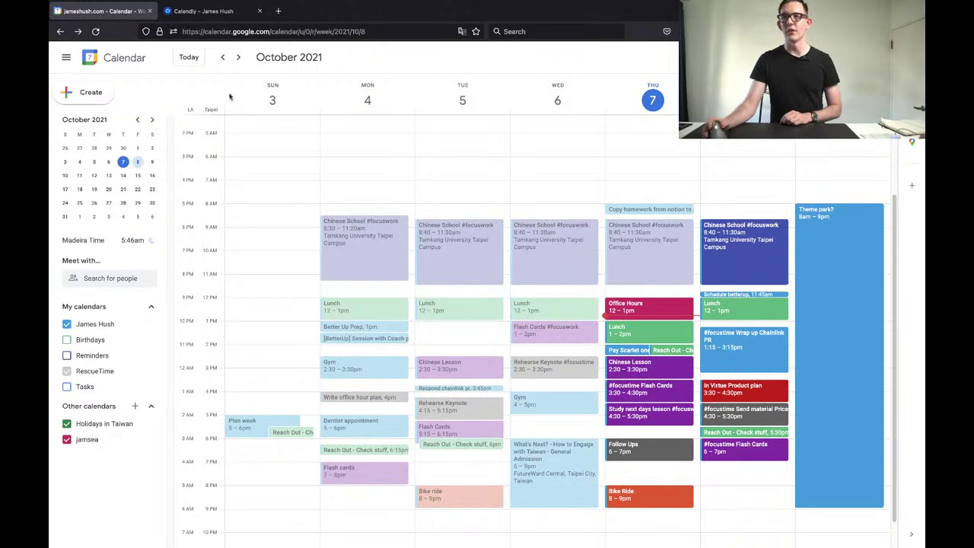
Compare the schedule for the week of October 10 with the week of October 3.
{"action": "left_click", "coordinate": [241, 59]}
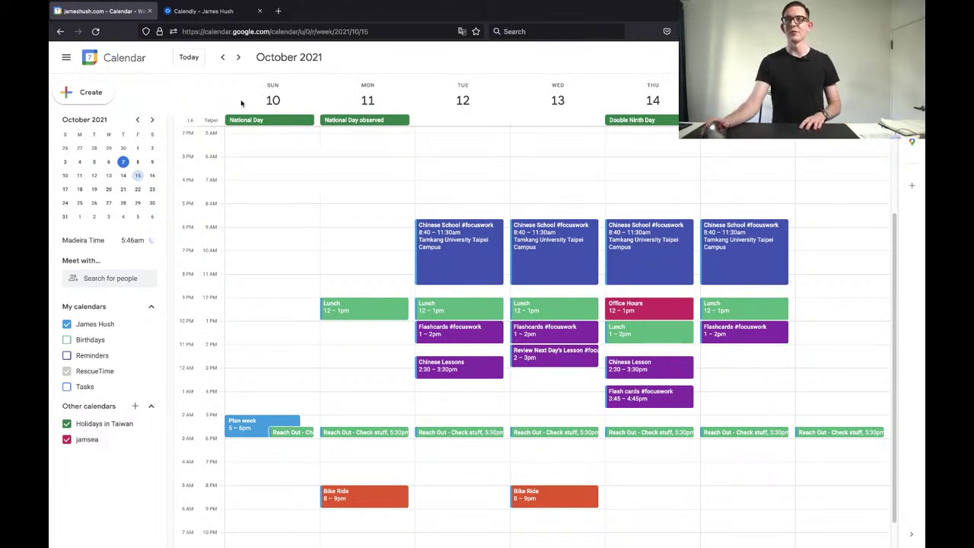
{"action": "left_click", "coordinate": [223, 57]}
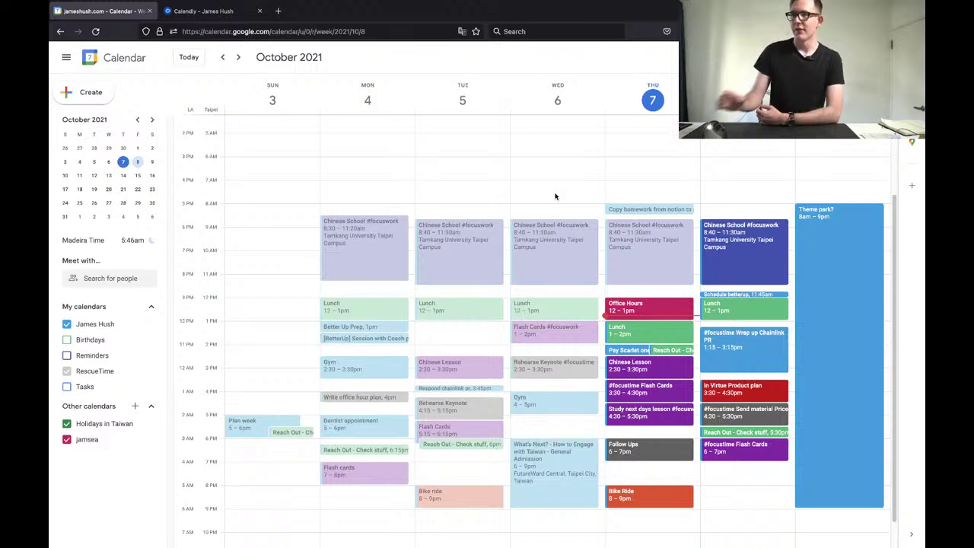
{"action": "left_click", "coordinate": [241, 57]}
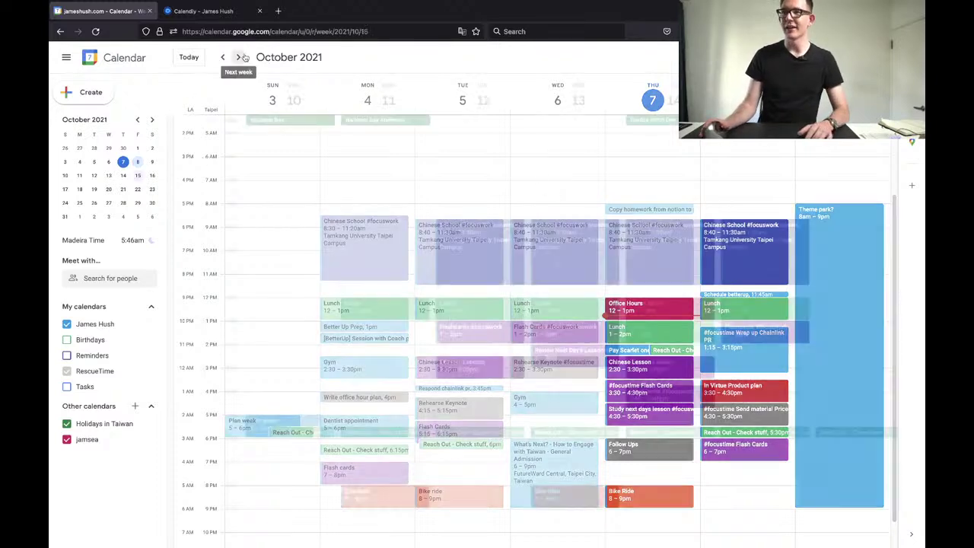